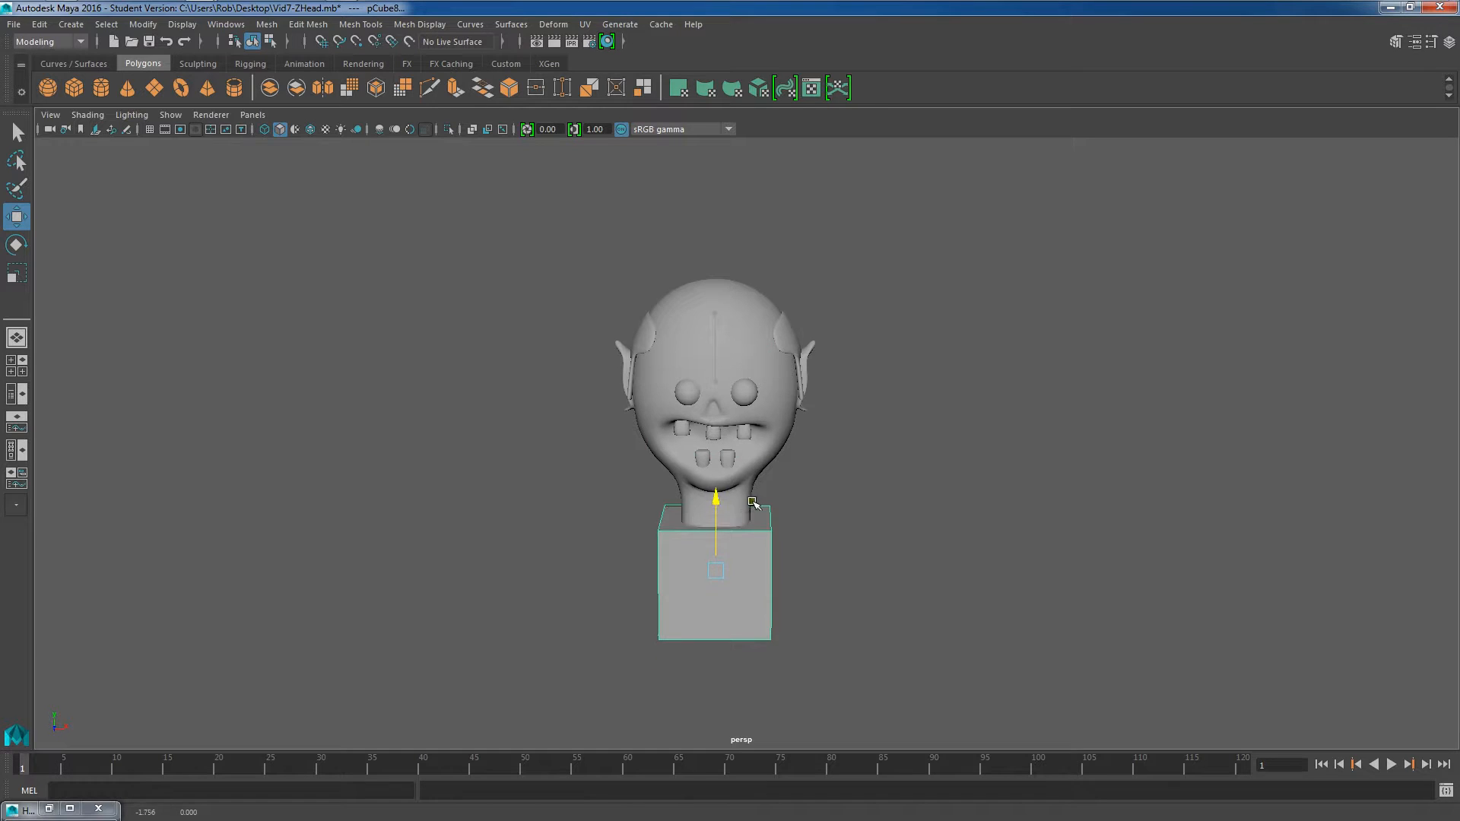
Smooth the cube beneath the neck with one division
{"action": "middle_click_drag", "start_coordinate": [983, 567], "coordinate": [957, 494], "text": "alt"}
{"action": "scroll", "coordinate": [955, 479], "scroll_direction": "up", "scroll_amount": 4}
{"action": "middle_click_drag", "start_coordinate": [798, 407], "coordinate": [851, 395], "text": "alt"}
{"action": "left_click_drag", "start_coordinate": [950, 403], "coordinate": [897, 450], "text": "alt"}
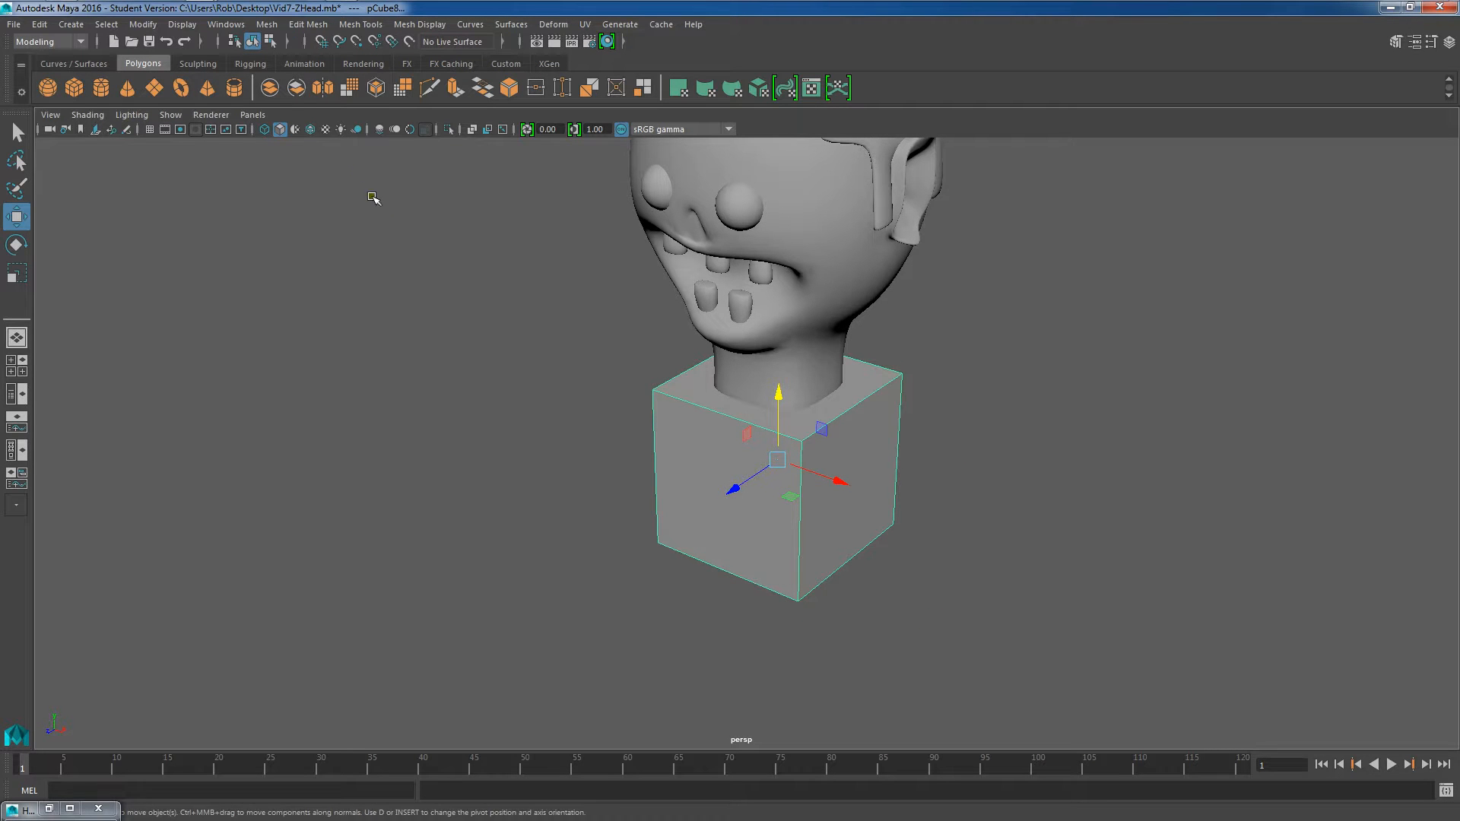
{"action": "left_click", "coordinate": [271, 24]}
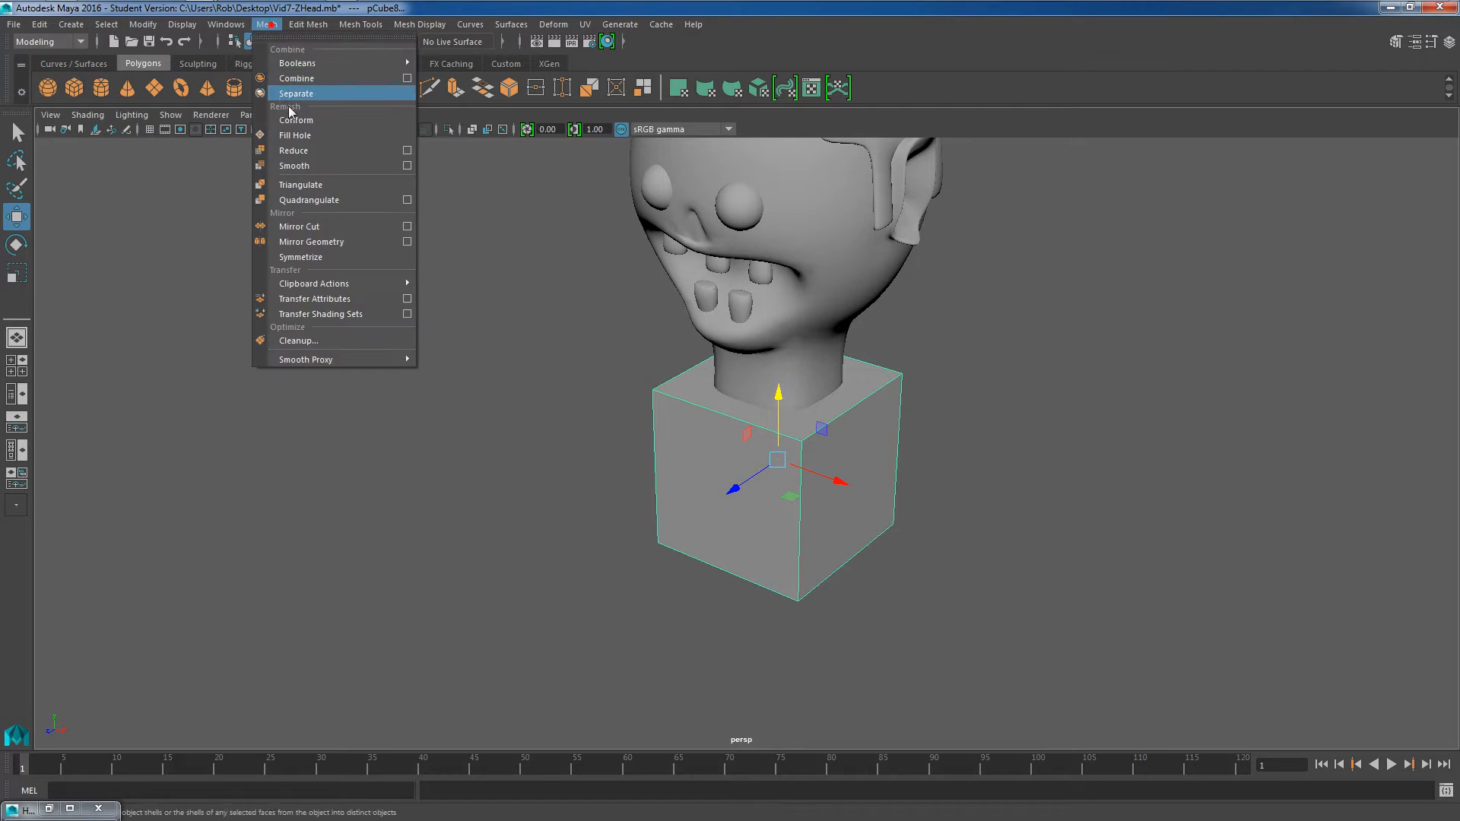
{"action": "left_click", "coordinate": [311, 167]}
{"action": "left_click_drag", "start_coordinate": [369, 222], "coordinate": [626, 388], "text": "alt"}
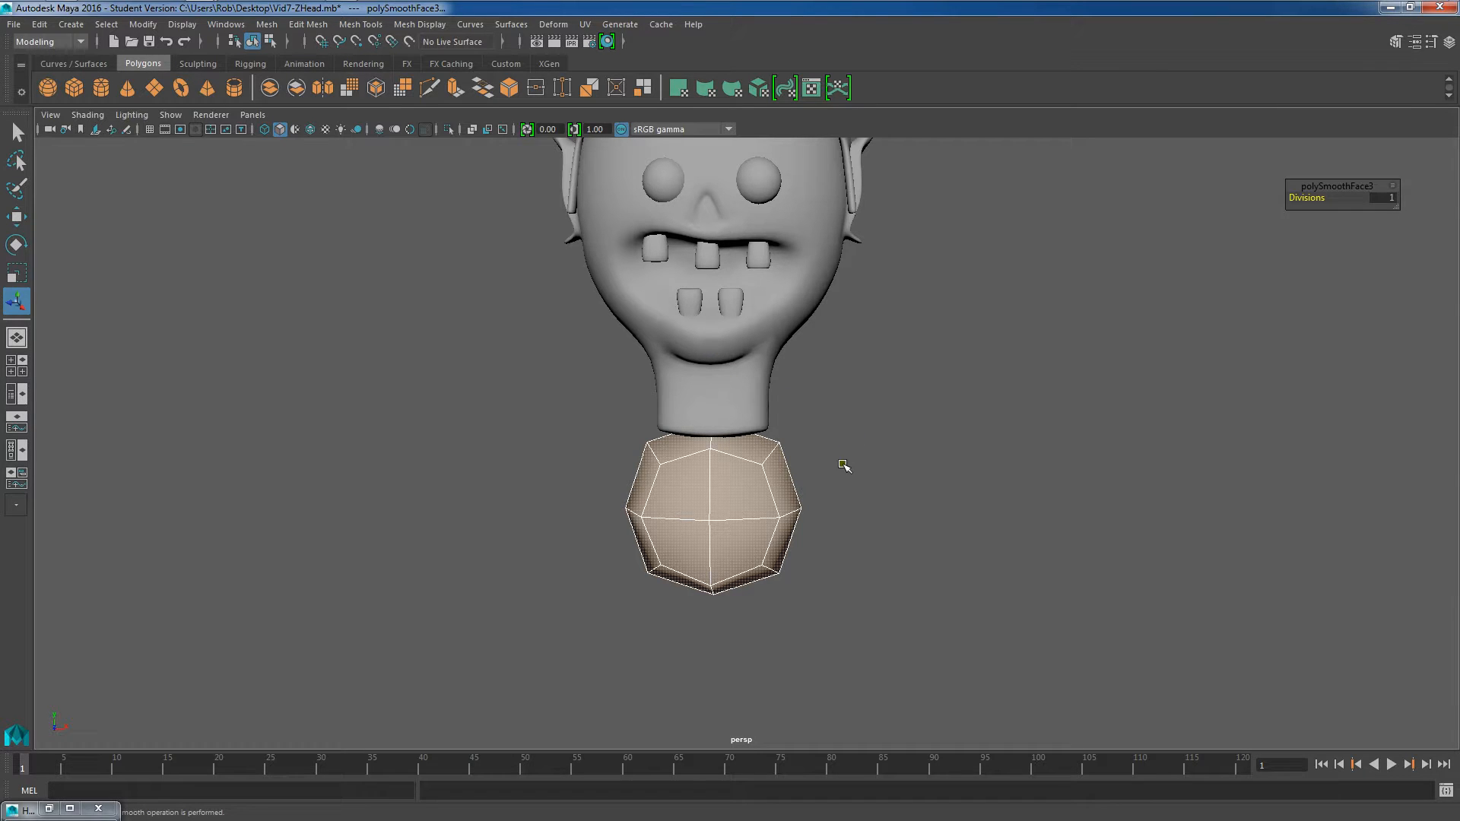
Scale the smoothed cube wider than it is tall to form a shoulder-width torso under the neck
{"action": "key", "text": "r"}
{"action": "left_click_drag", "start_coordinate": [781, 508], "coordinate": [806, 407]}
{"action": "mouse_move", "coordinate": [700, 391]}
{"action": "left_mouse_down"}
{"action": "mouse_move", "coordinate": [698, 378]}
{"action": "mouse_move", "coordinate": [707, 401]}
{"action": "left_mouse_up"}
{"action": "left_click", "coordinate": [862, 365]}
{"action": "left_click_drag", "start_coordinate": [862, 365], "coordinate": [837, 403], "text": "alt"}
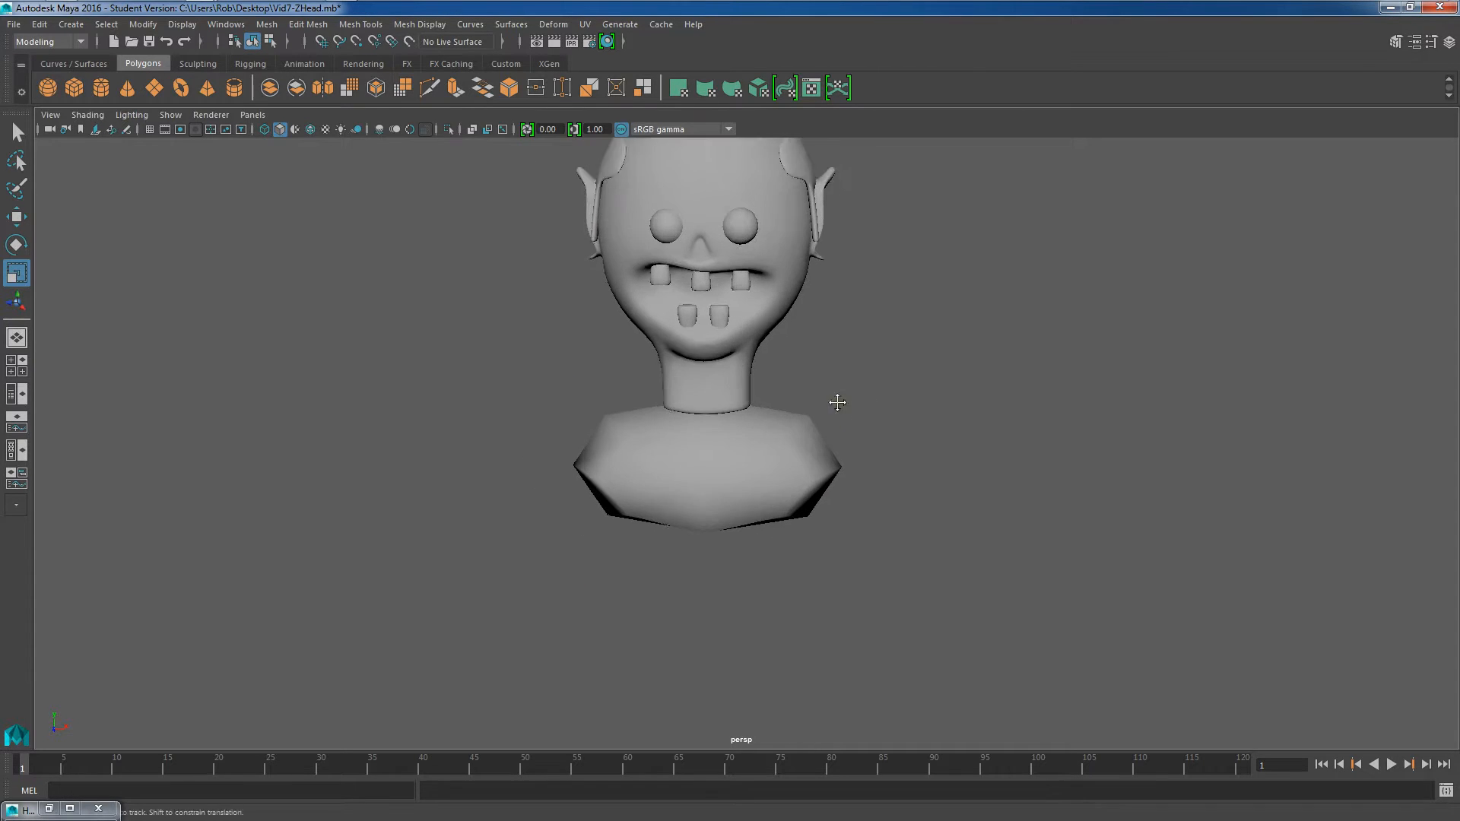
{"action": "middle_click_drag", "start_coordinate": [838, 403], "coordinate": [807, 350], "text": "alt"}
{"action": "scroll", "coordinate": [800, 346], "scroll_direction": "up", "scroll_amount": 3}
In vertex mode on the torso, move the outermost vertex of one shoulder side inward along X
{"action": "left_click", "coordinate": [748, 374]}
{"action": "left_click_drag", "start_coordinate": [927, 423], "coordinate": [940, 417], "text": "alt"}
{"action": "right_click", "coordinate": [782, 407]}
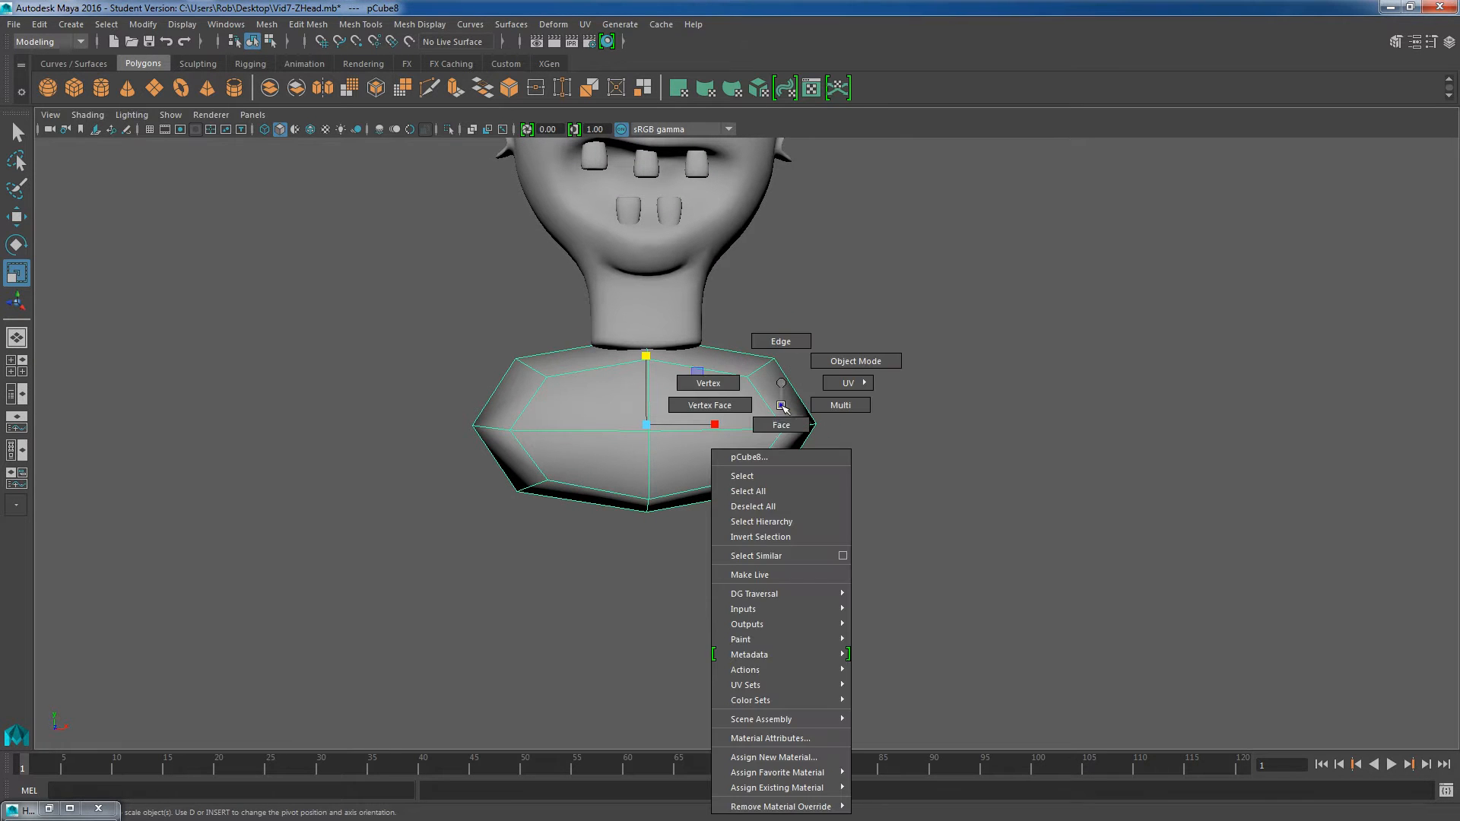
{"action": "left_click", "coordinate": [746, 382]}
{"action": "left_click", "coordinate": [819, 423]}
{"action": "left_click_drag", "start_coordinate": [820, 423], "coordinate": [869, 411], "text": "alt"}
{"action": "key", "text": "w"}
{"action": "scroll", "coordinate": [876, 383], "scroll_direction": "up", "scroll_amount": 2}
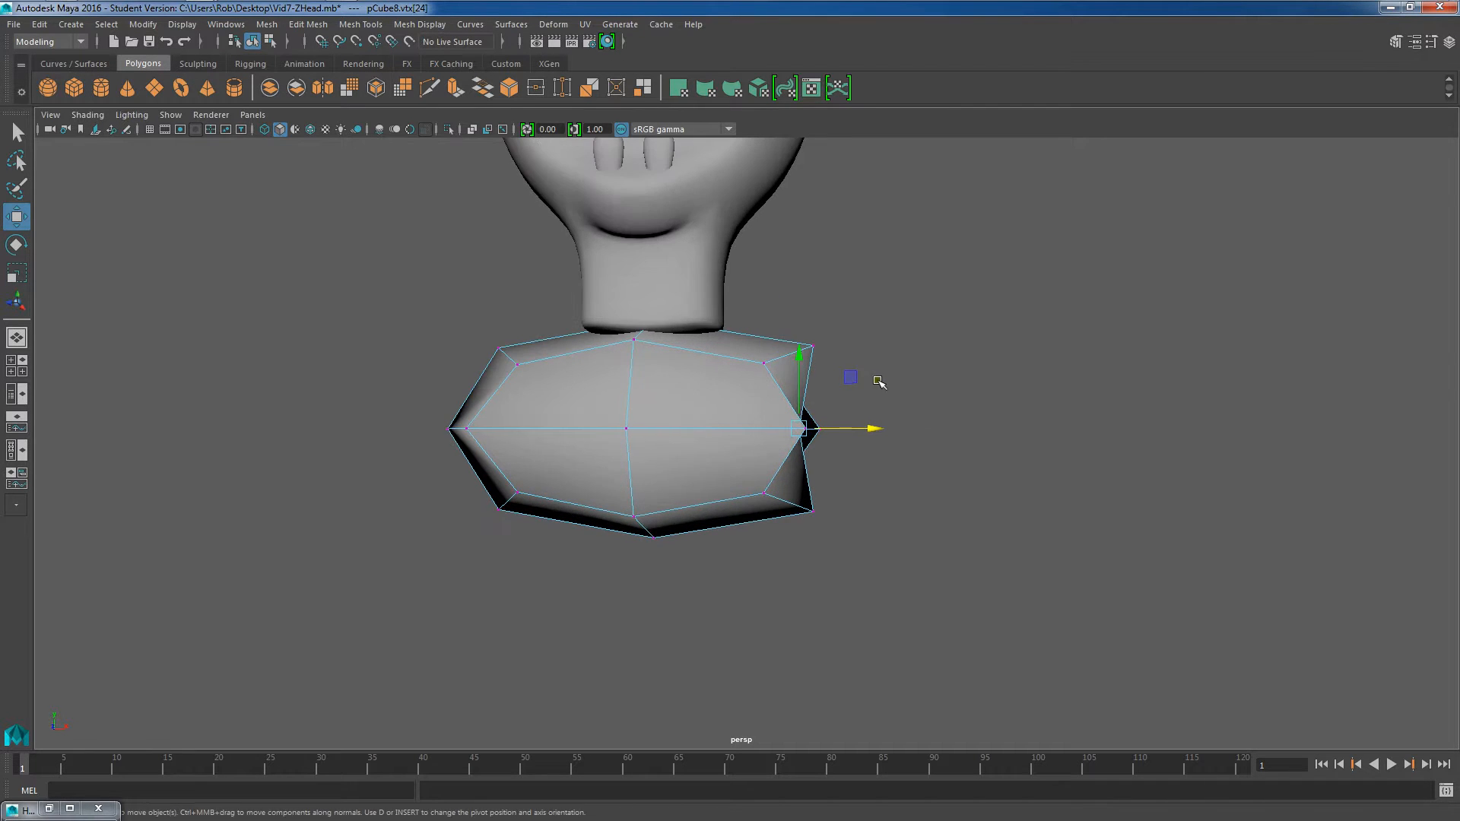
{"action": "middle_click_drag", "start_coordinate": [914, 356], "coordinate": [947, 374], "text": "alt"}
{"action": "scroll", "coordinate": [947, 374], "scroll_direction": "up", "scroll_amount": 1}
Select the upper, lower and front vertices around that shoulder side and move them inward along X to even out its end
{"action": "left_click", "coordinate": [857, 350]}
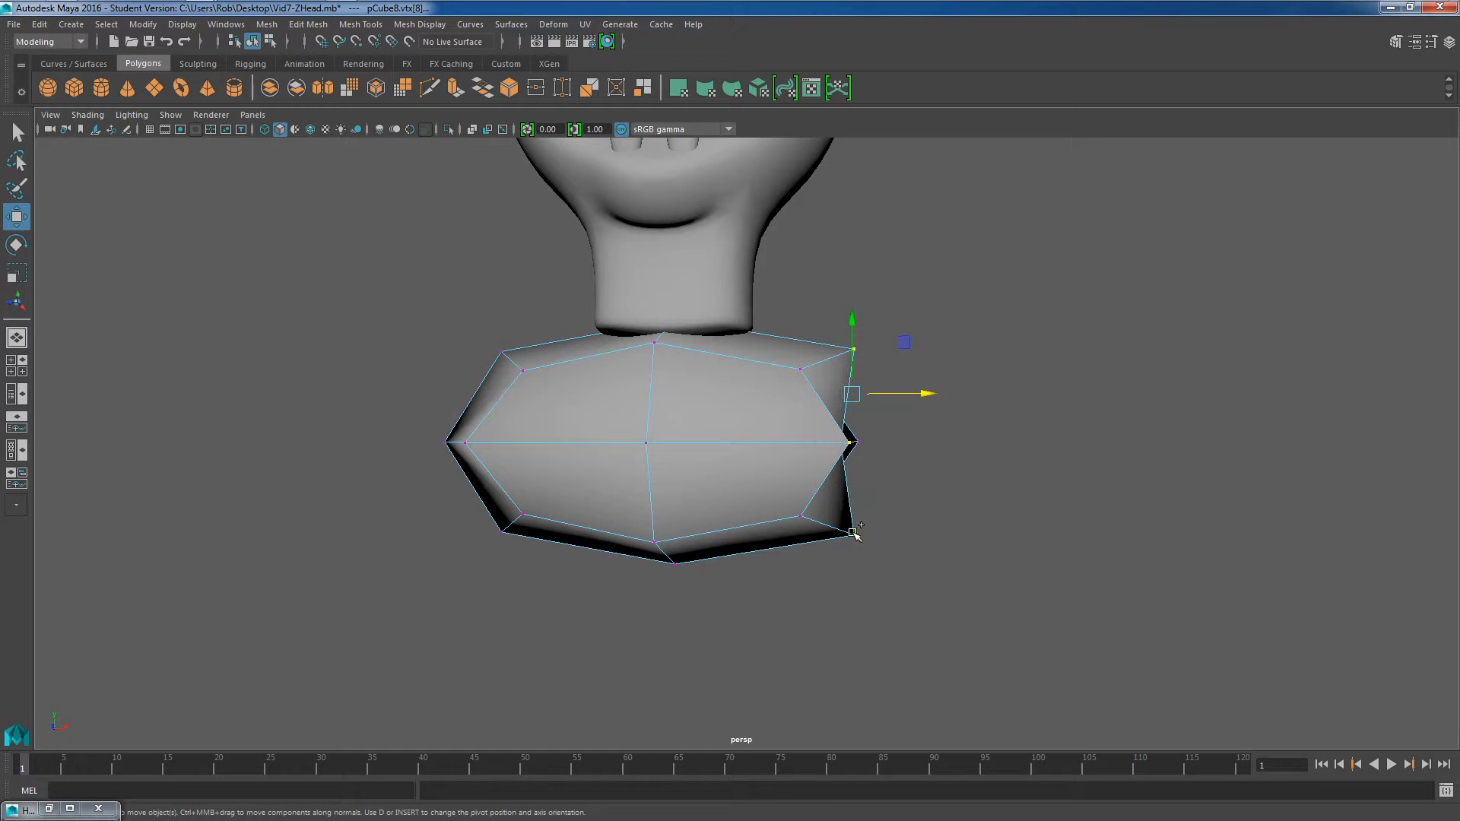
{"action": "left_click_drag", "start_coordinate": [934, 462], "coordinate": [1108, 490], "text": "alt"}
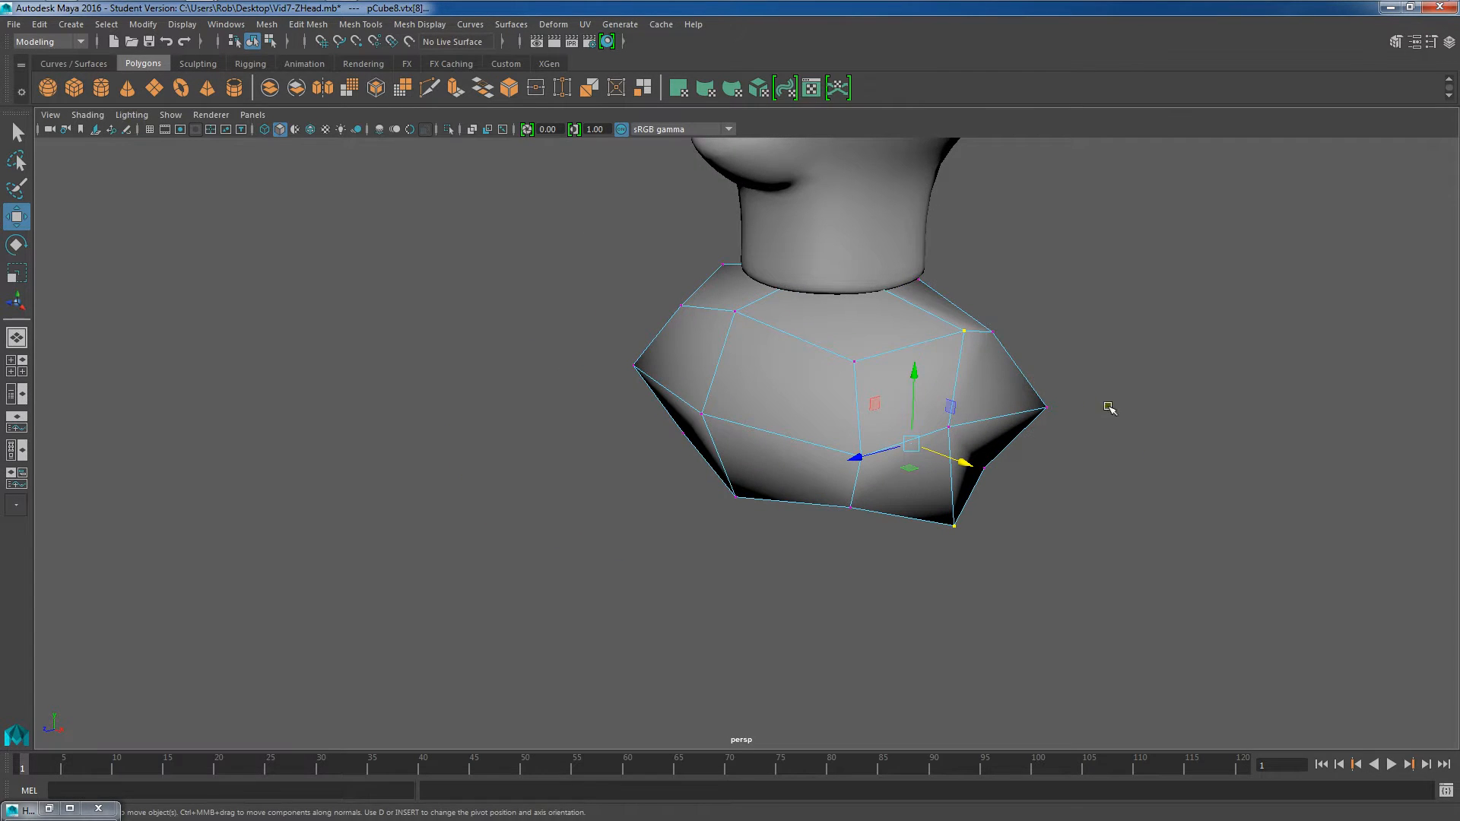
{"action": "left_click_drag", "start_coordinate": [1050, 410], "coordinate": [1226, 515], "text": "alt"}
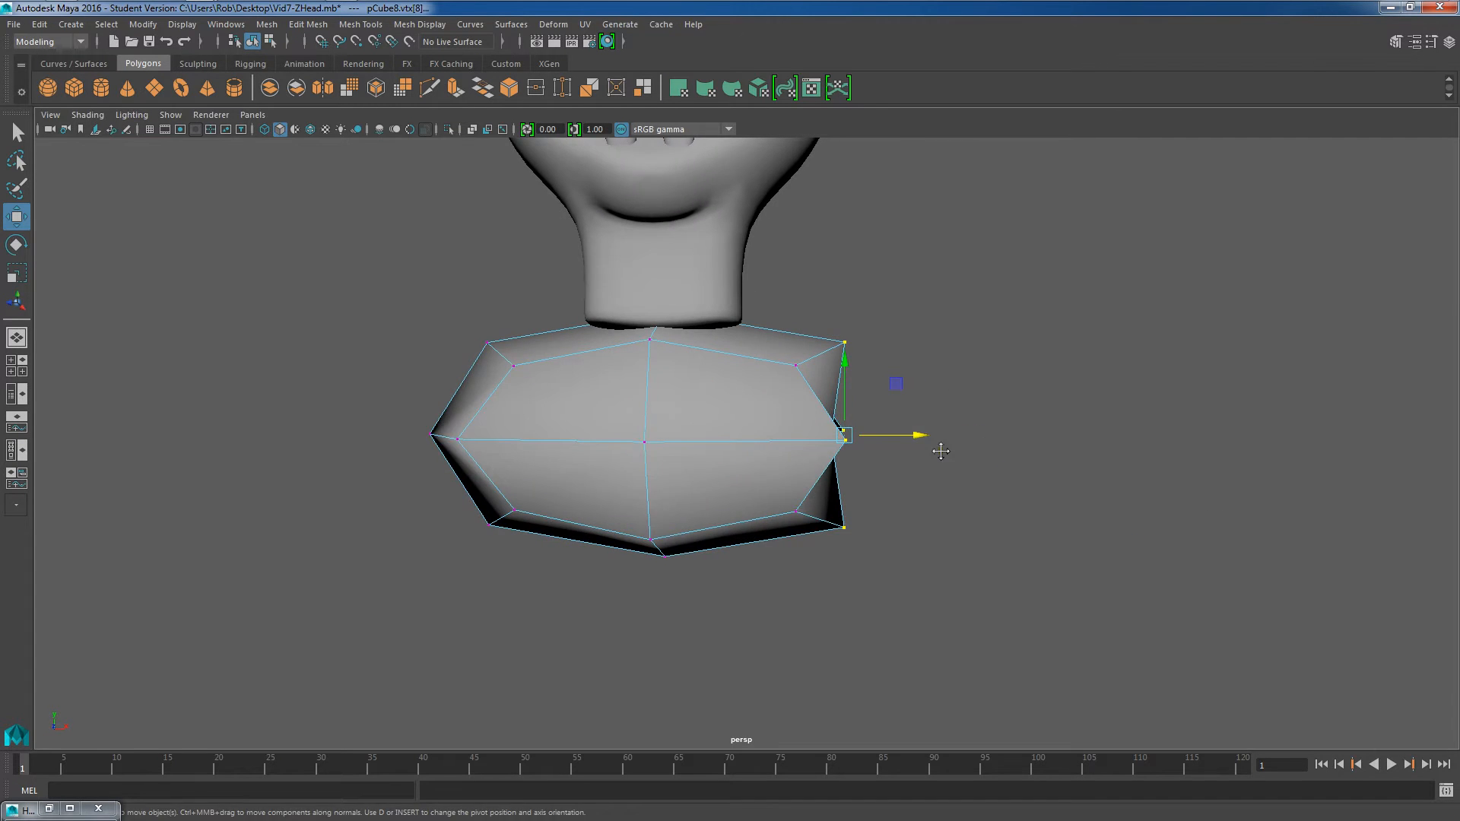
{"action": "middle_click_drag", "start_coordinate": [948, 453], "coordinate": [1053, 462], "text": "alt"}
{"action": "scroll", "coordinate": [1053, 462], "scroll_direction": "up", "scroll_amount": 1}
{"action": "left_click_drag", "start_coordinate": [1034, 443], "coordinate": [993, 444]}
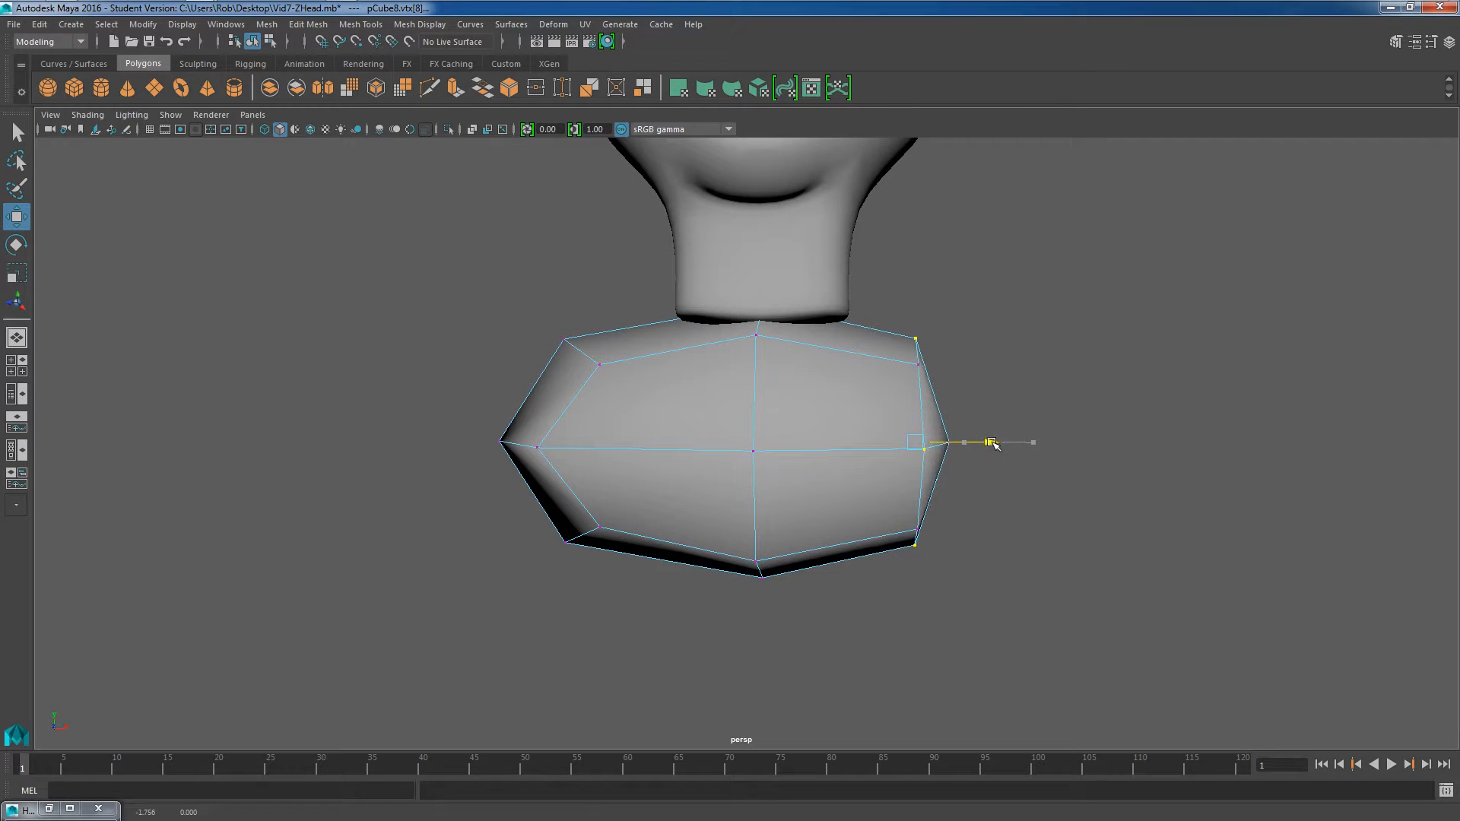
{"action": "left_click", "coordinate": [1000, 509]}
{"action": "scroll", "coordinate": [1000, 509], "scroll_direction": "down", "scroll_amount": 2}
{"action": "left_click_drag", "start_coordinate": [974, 444], "coordinate": [717, 450], "text": "alt"}
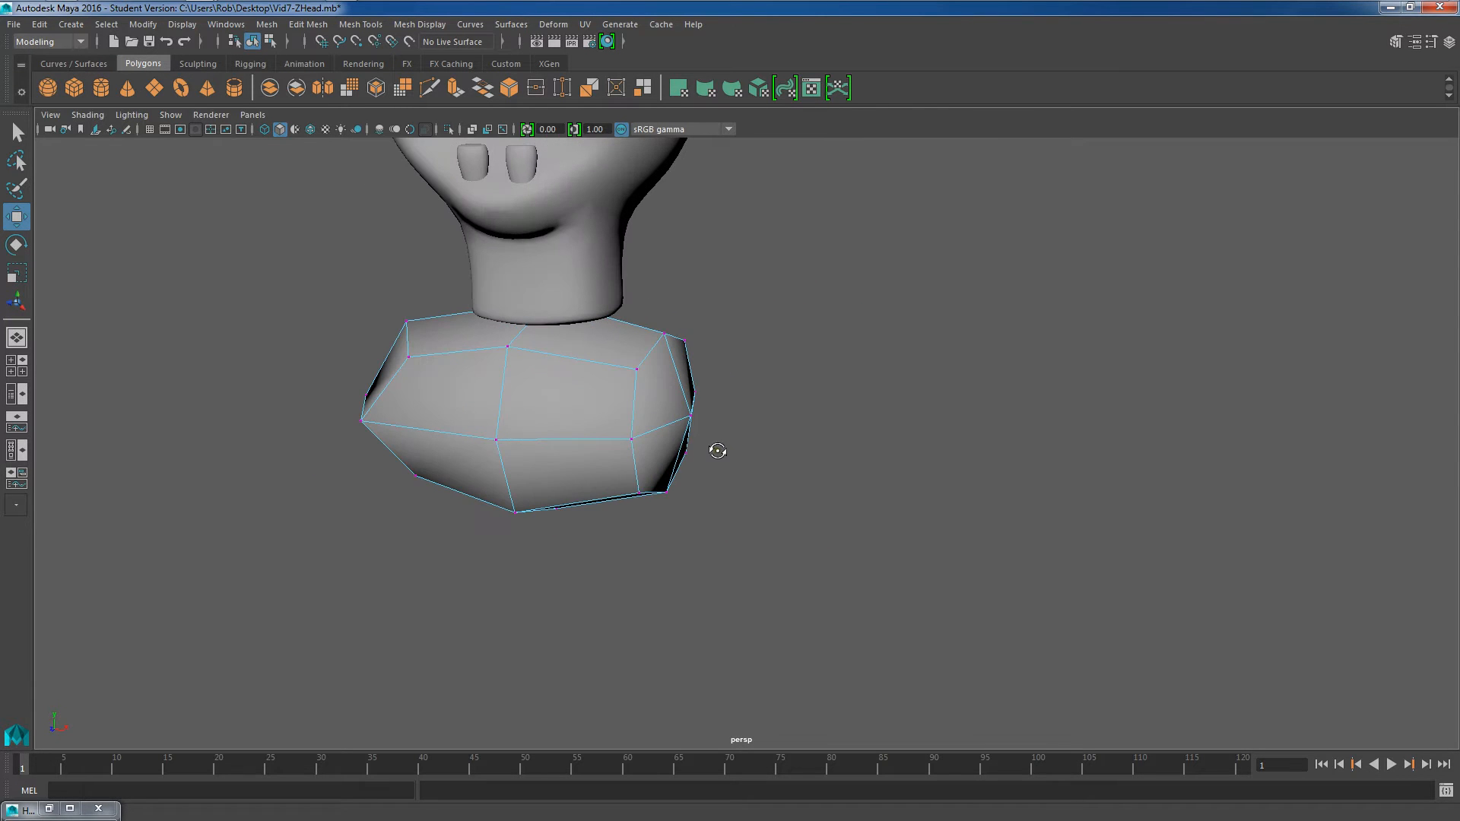
Switch the torso to face mode and select the four faces at the shoulder end
{"action": "right_click", "coordinate": [669, 384]}
{"action": "right_click_drag", "start_coordinate": [669, 397], "coordinate": [669, 425]}
{"action": "left_click", "coordinate": [676, 413]}
{"action": "left_click_drag", "start_coordinate": [852, 425], "coordinate": [665, 449], "text": "alt"}
{"action": "left_click", "coordinate": [940, 395], "text": "shift"}
{"action": "left_click", "coordinate": [952, 464], "text": "shift"}
{"action": "left_click", "coordinate": [859, 460], "text": "shift"}
{"action": "left_click_drag", "start_coordinate": [782, 464], "coordinate": [748, 449], "text": "alt"}
{"action": "middle_click_drag", "start_coordinate": [748, 449], "coordinate": [760, 534], "text": "alt"}
{"action": "right_click_drag", "start_coordinate": [760, 534], "coordinate": [843, 494], "text": "alt"}
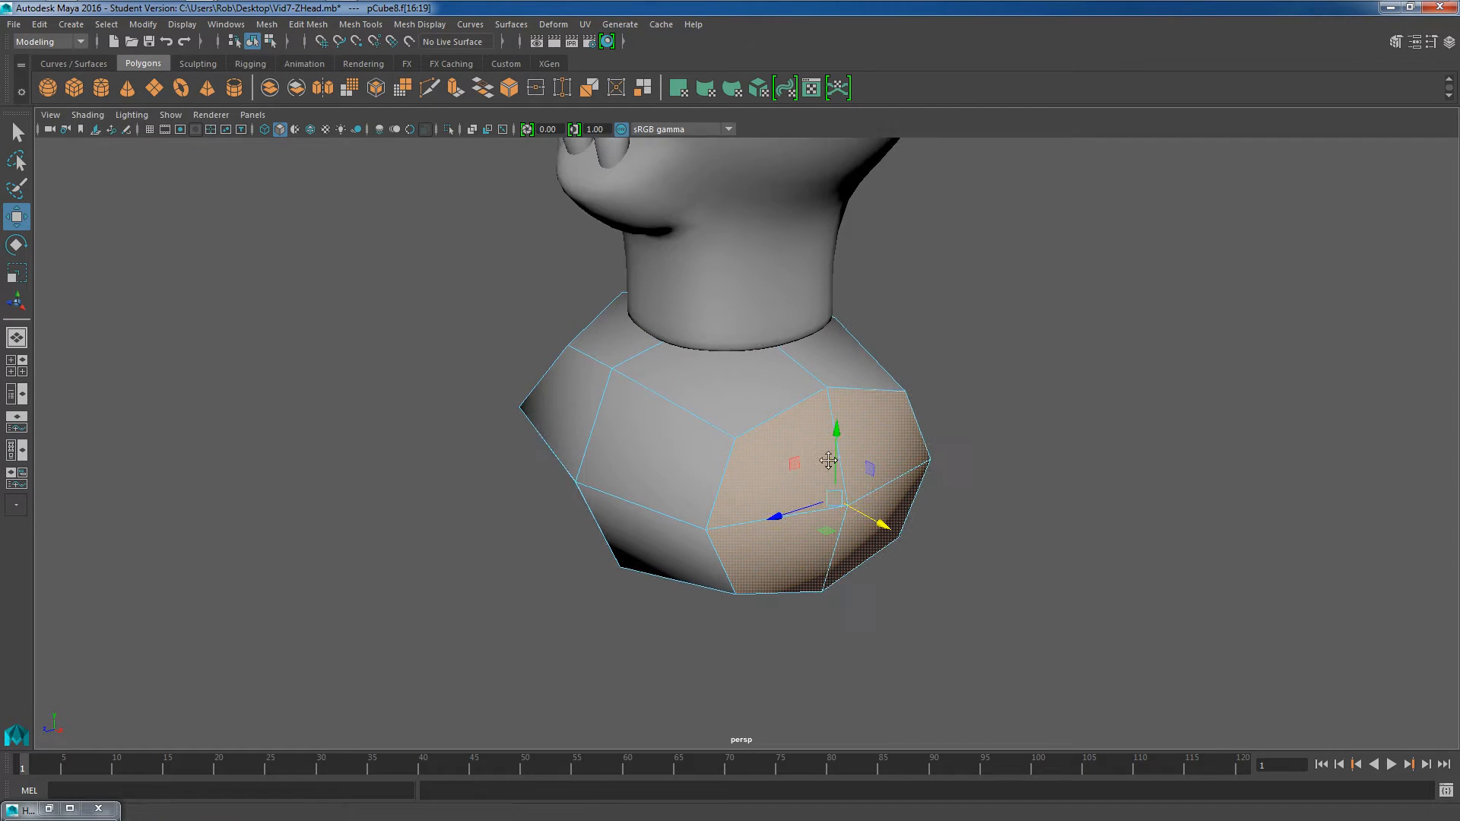
{"action": "middle_click_drag", "start_coordinate": [844, 493], "coordinate": [816, 491], "text": "alt"}
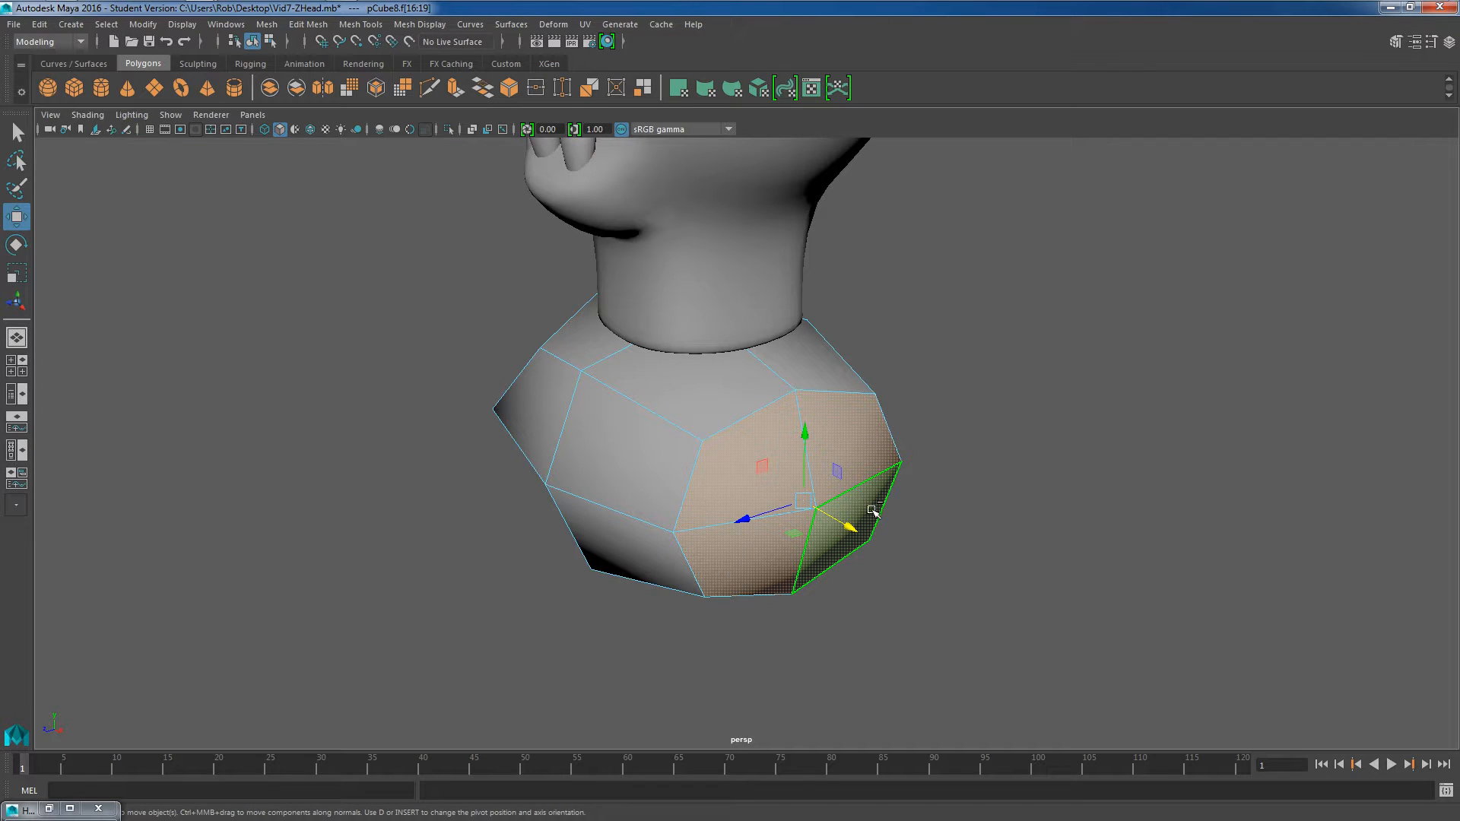
{"action": "key", "text": "g"}
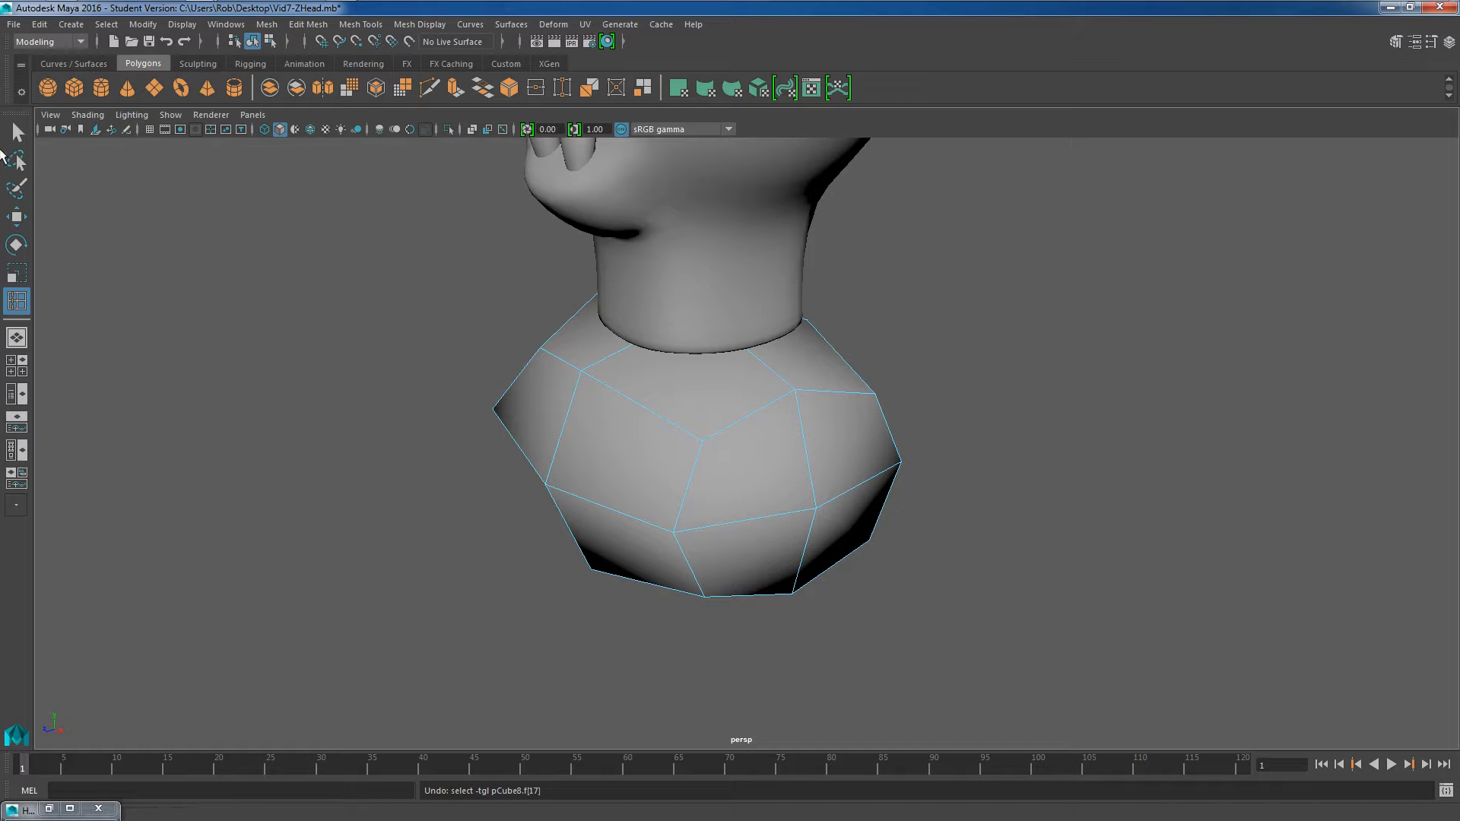
Reselect the four shoulder-end faces, extrude them in place and scale them slightly inward to form a rim
{"action": "left_click", "coordinate": [824, 489], "text": "shift"}
{"action": "left_click", "coordinate": [789, 466], "text": "shift"}
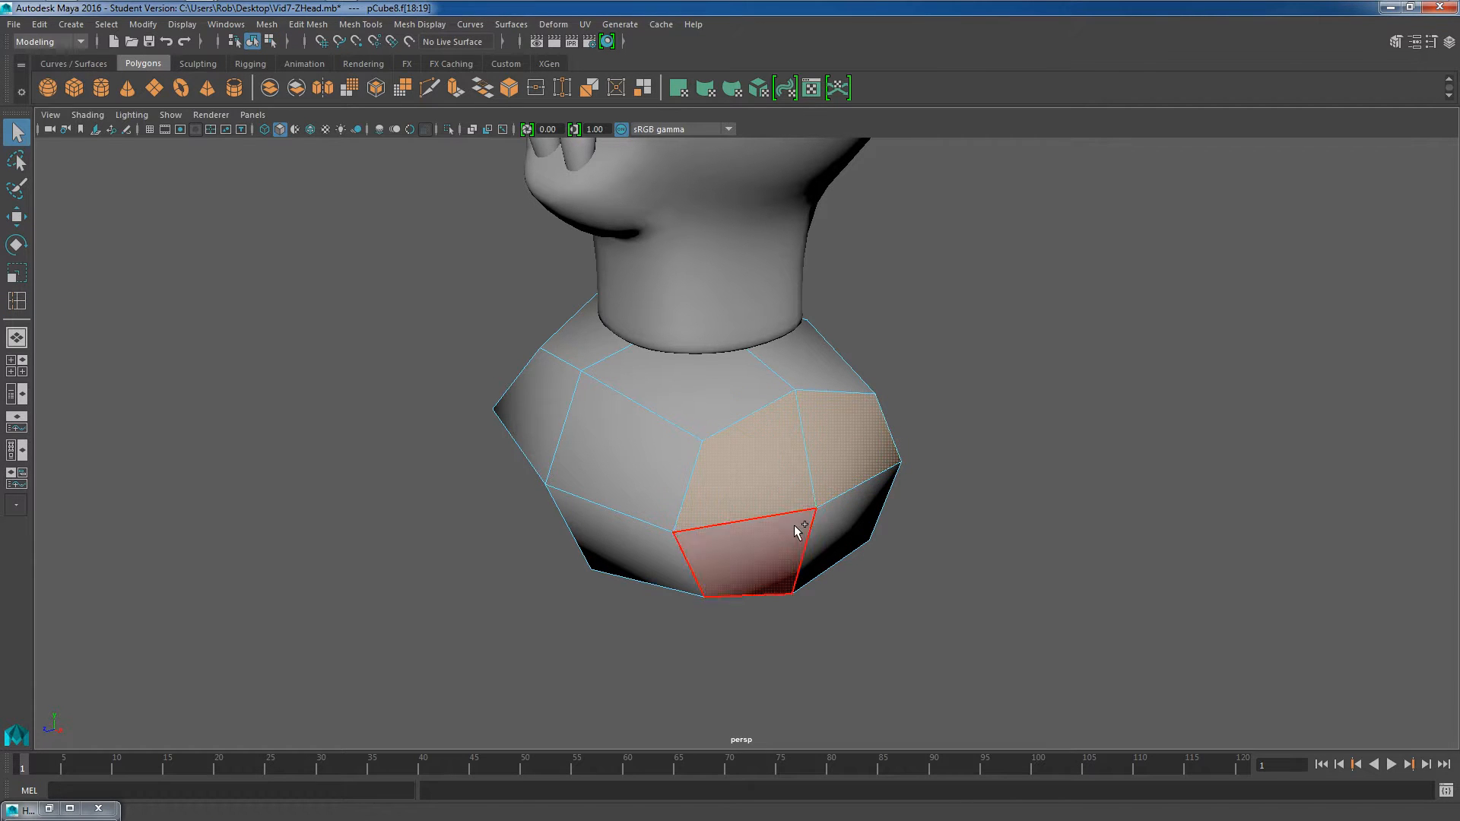
{"action": "left_click", "coordinate": [796, 523], "text": "shift"}
{"action": "left_click", "coordinate": [852, 534], "text": "shift"}
{"action": "left_click_drag", "start_coordinate": [852, 534], "coordinate": [961, 550], "text": "alt"}
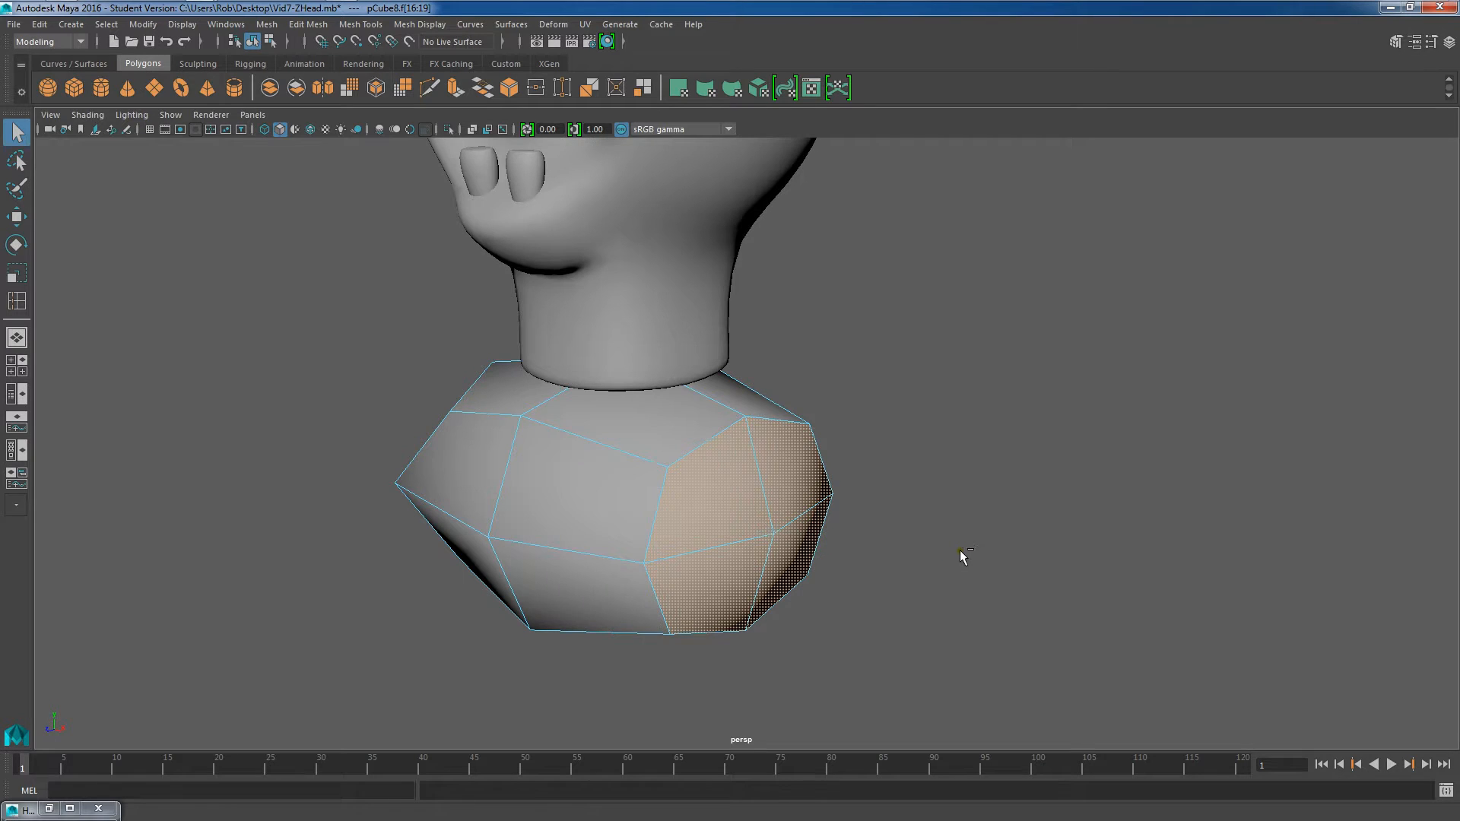
{"action": "key", "text": "ctrl+e"}
{"action": "key", "text": "r"}
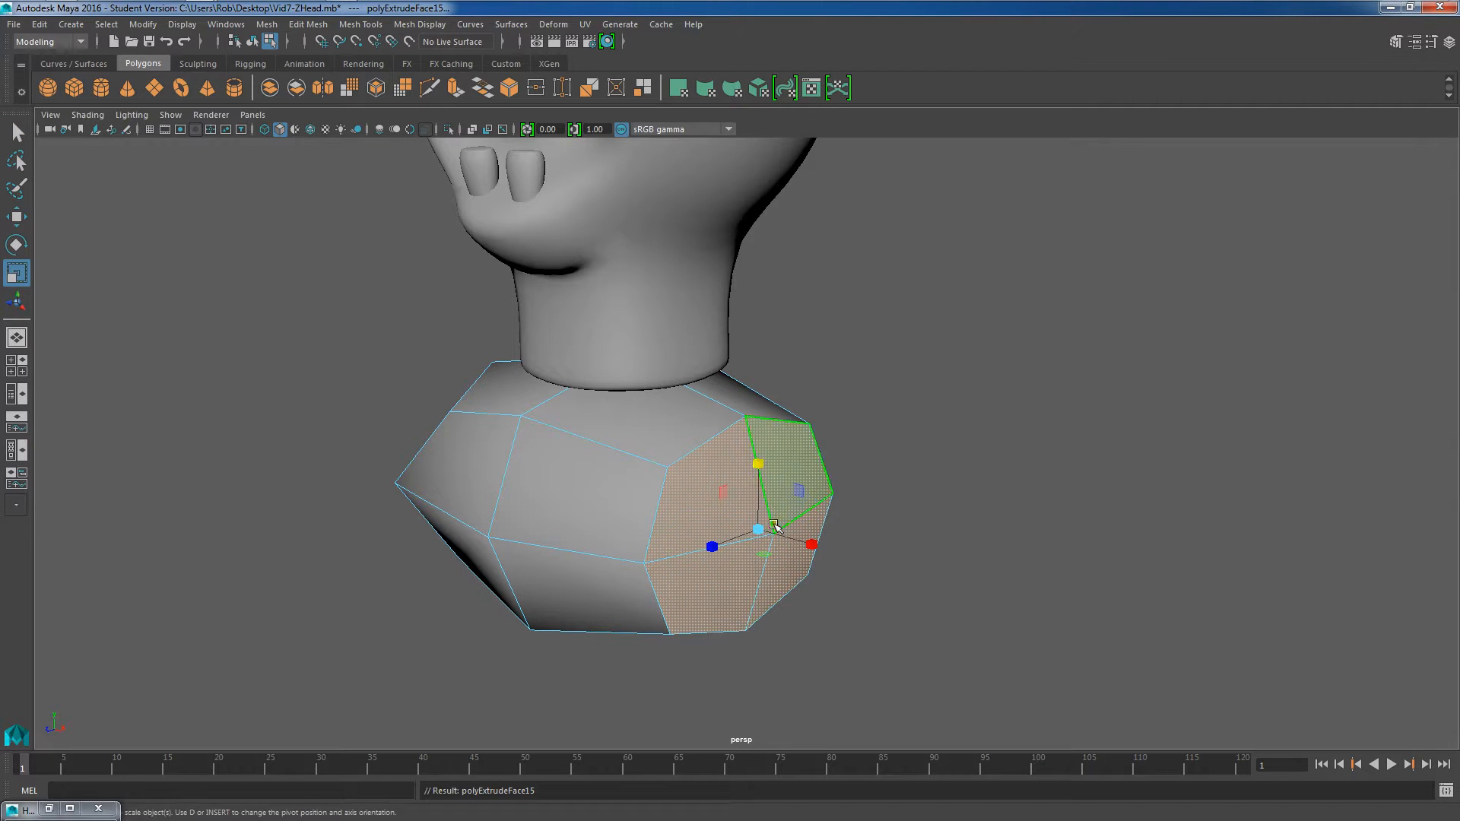
{"action": "left_click_drag", "start_coordinate": [763, 532], "coordinate": [846, 537]}
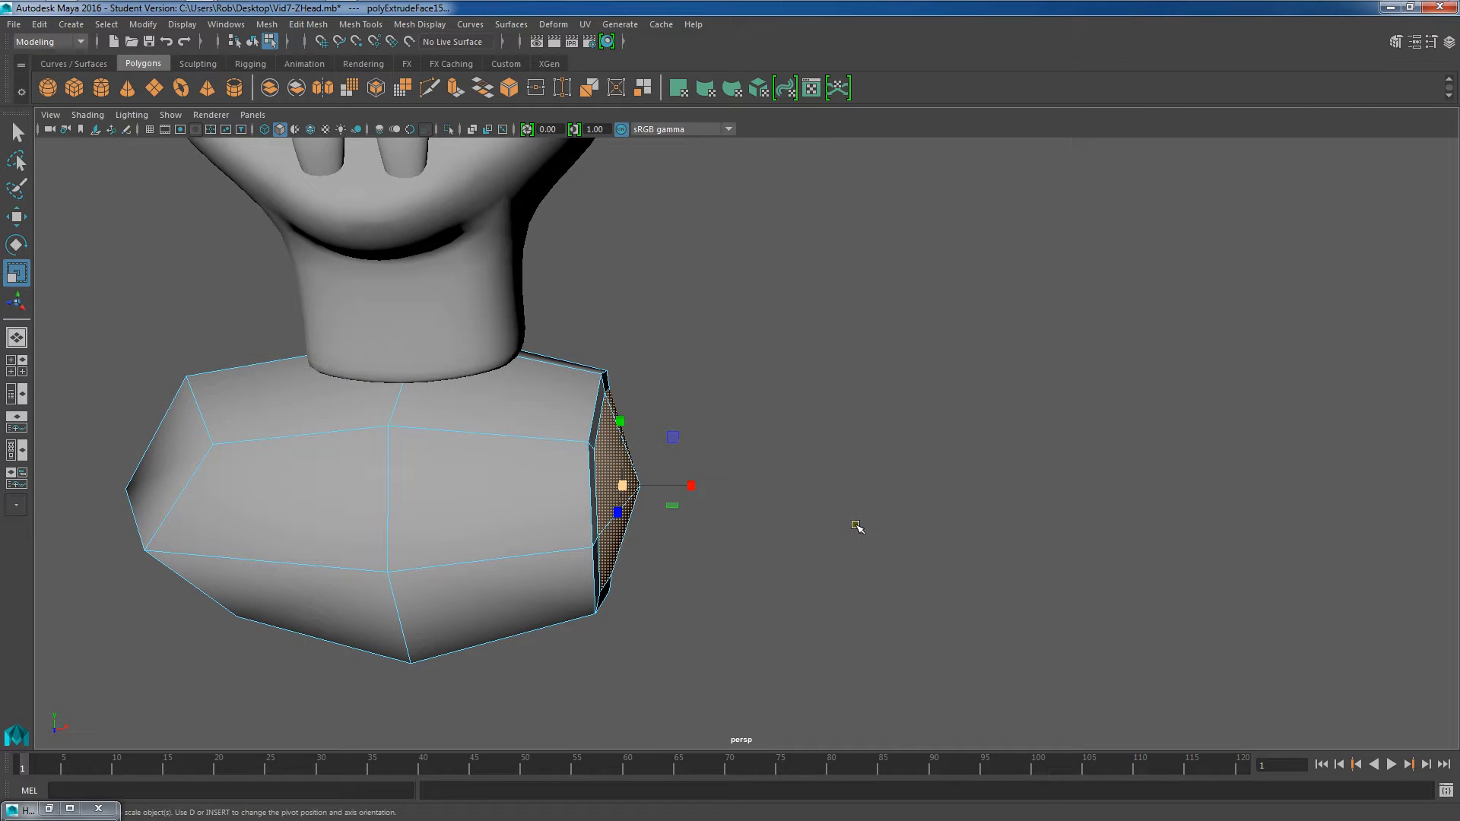
Extrude the inset shoulder faces outward by about 1.13 to form the upper arm
{"action": "key", "text": "ctrl+e"}
{"action": "left_click_drag", "start_coordinate": [669, 564], "coordinate": [921, 598]}
{"action": "scroll", "coordinate": [1015, 592], "scroll_direction": "down", "scroll_amount": 4}
{"action": "left_click_drag", "start_coordinate": [1085, 527], "coordinate": [1085, 473], "text": "alt"}
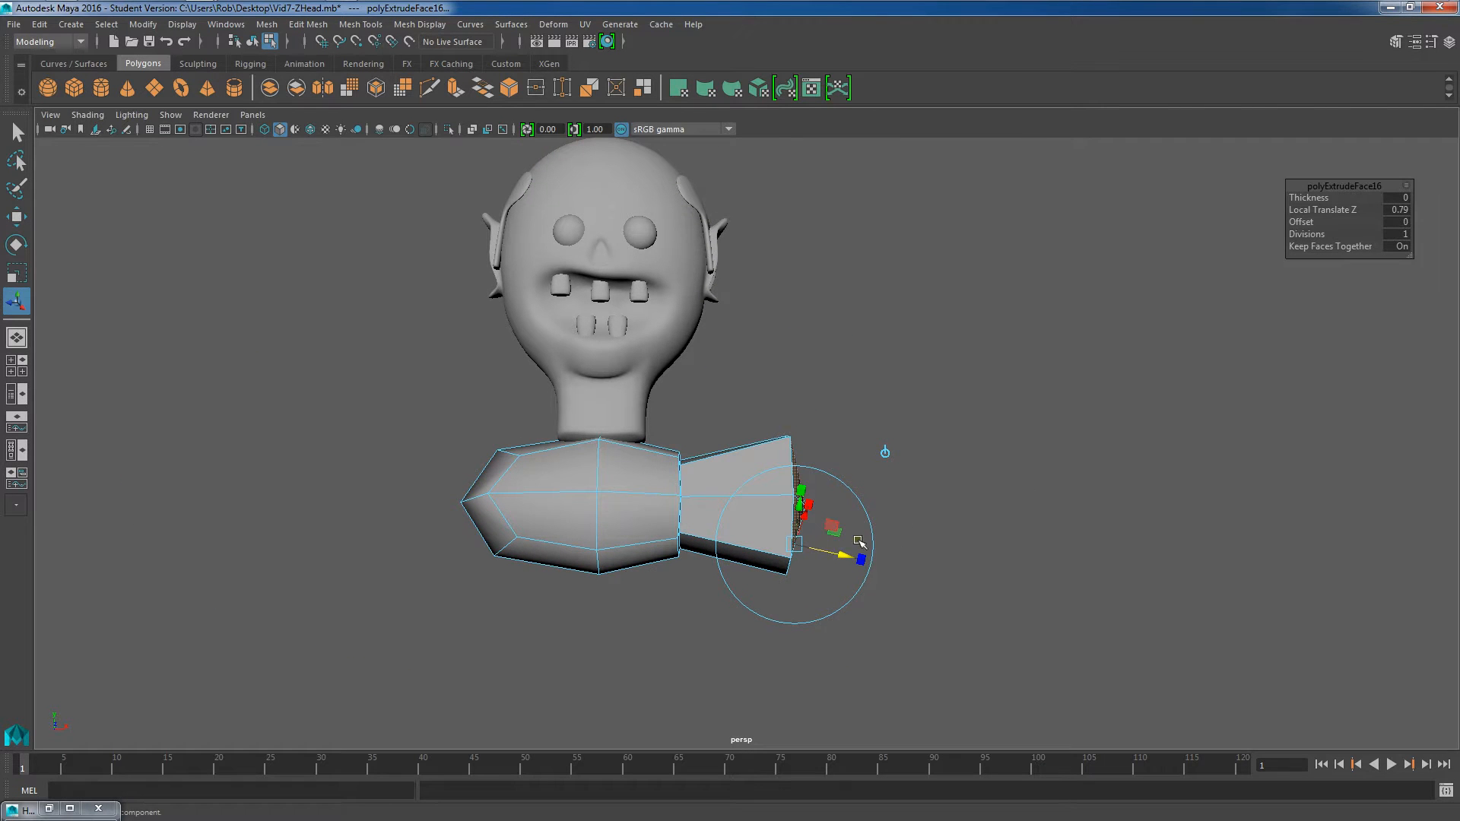
{"action": "left_click_drag", "start_coordinate": [846, 557], "coordinate": [912, 567]}
{"action": "left_click_drag", "start_coordinate": [1050, 523], "coordinate": [777, 601], "text": "alt"}
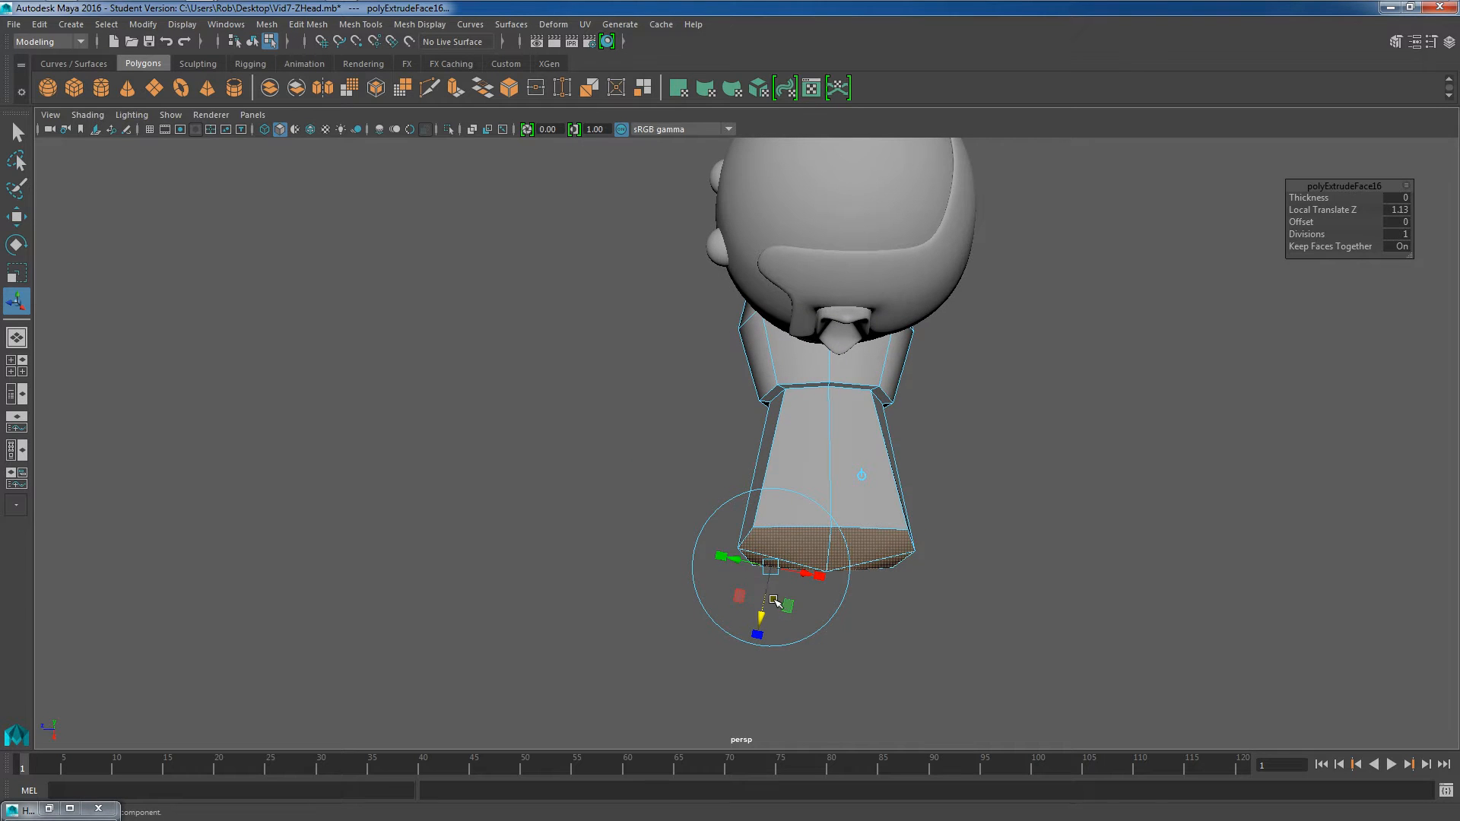
Scale down the end faces of the upper arm to taper it and move them slightly outward along X
{"action": "middle_click_drag", "start_coordinate": [845, 512], "coordinate": [826, 491], "text": "alt"}
{"action": "scroll", "coordinate": [829, 498], "scroll_direction": "up", "scroll_amount": 1}
{"action": "key", "text": "r"}
{"action": "left_click_drag", "start_coordinate": [855, 606], "coordinate": [746, 541], "text": "alt"}
{"action": "left_click_drag", "start_coordinate": [666, 470], "coordinate": [847, 453], "text": "alt"}
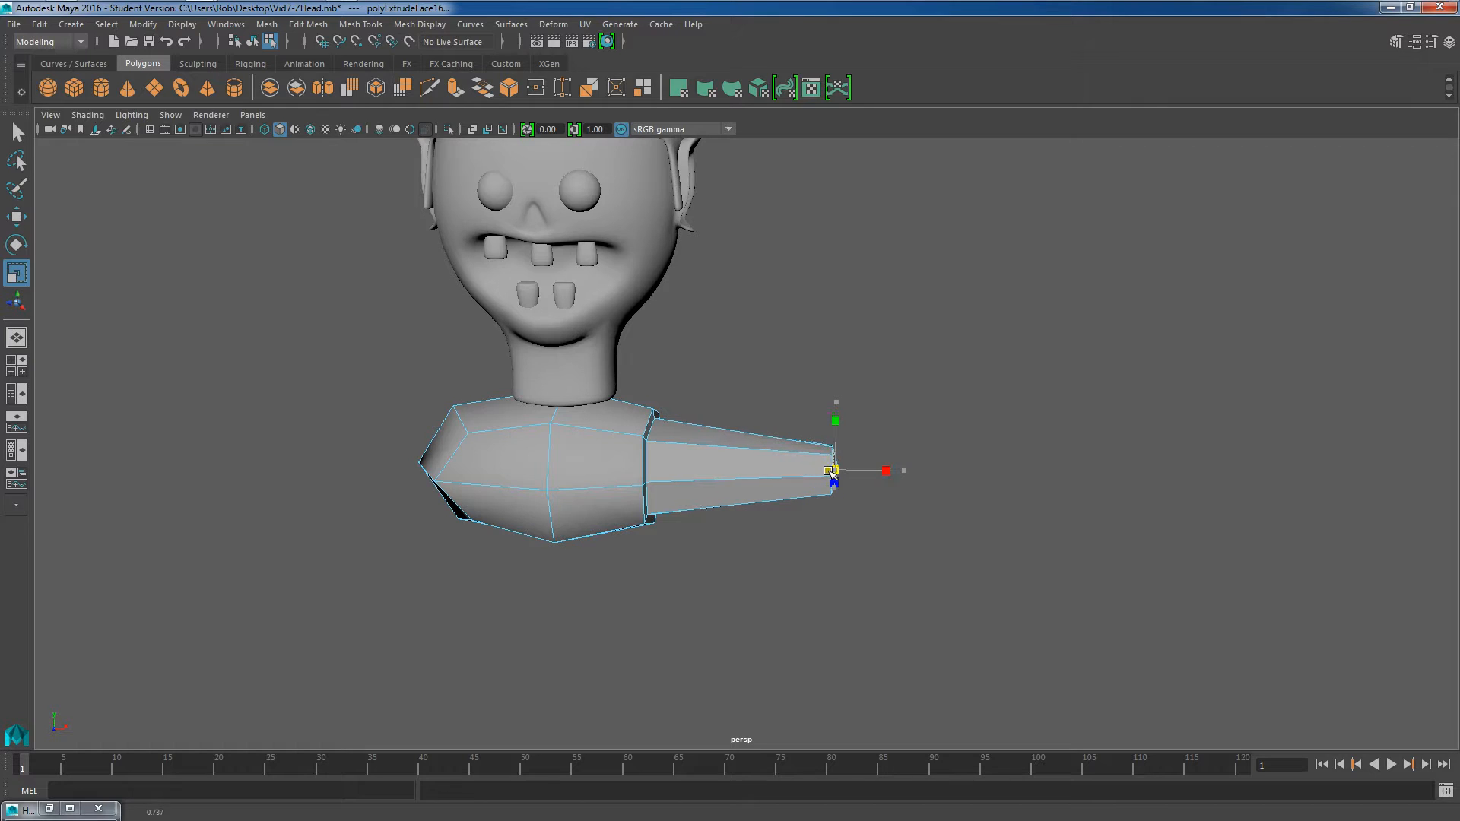
{"action": "middle_click_drag", "start_coordinate": [964, 434], "coordinate": [875, 431], "text": "alt"}
{"action": "scroll", "coordinate": [864, 434], "scroll_direction": "up", "scroll_amount": 3}
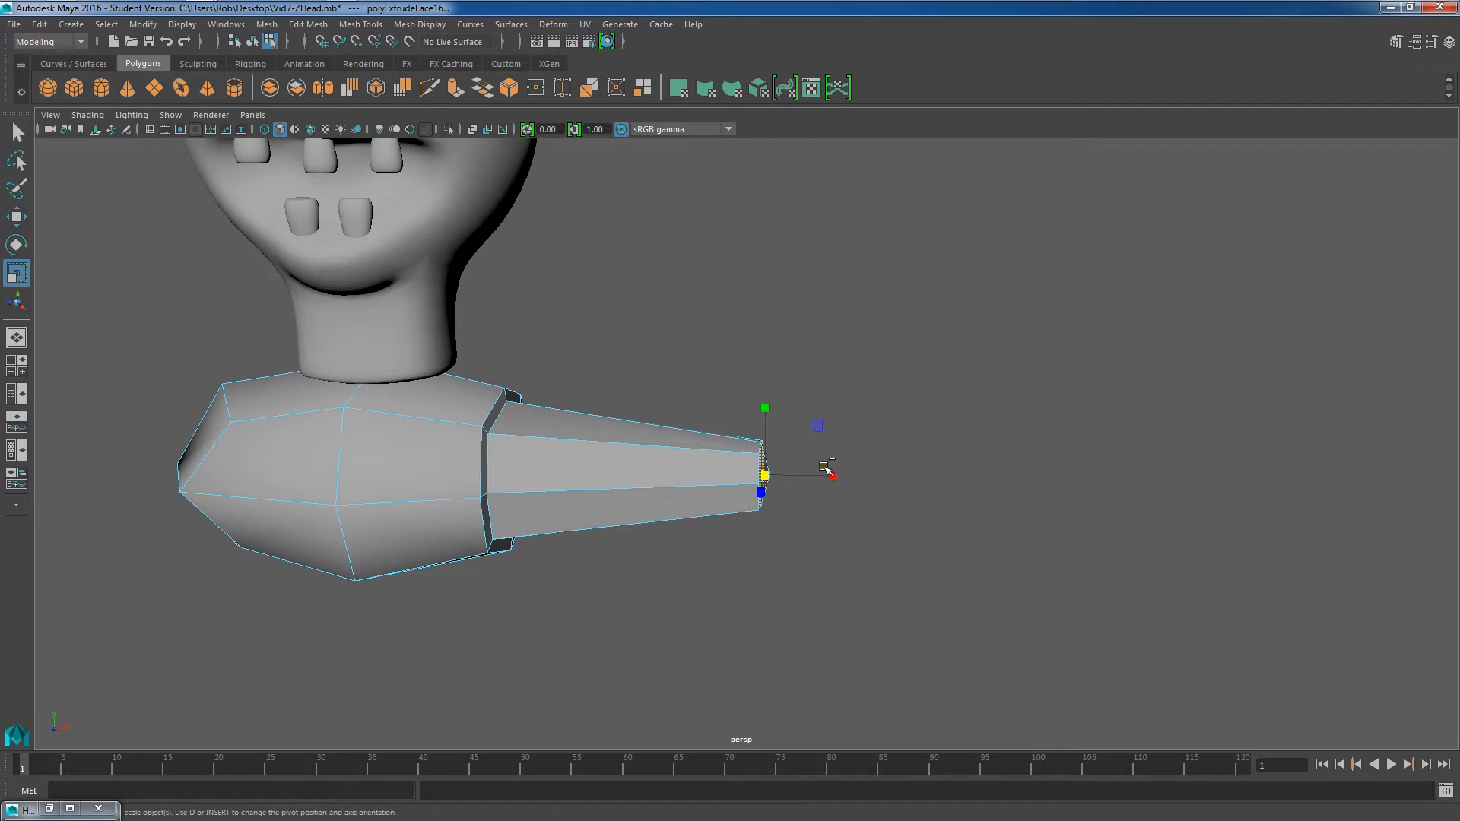
{"action": "key", "text": "w"}
{"action": "left_click_drag", "start_coordinate": [836, 477], "coordinate": [850, 477]}
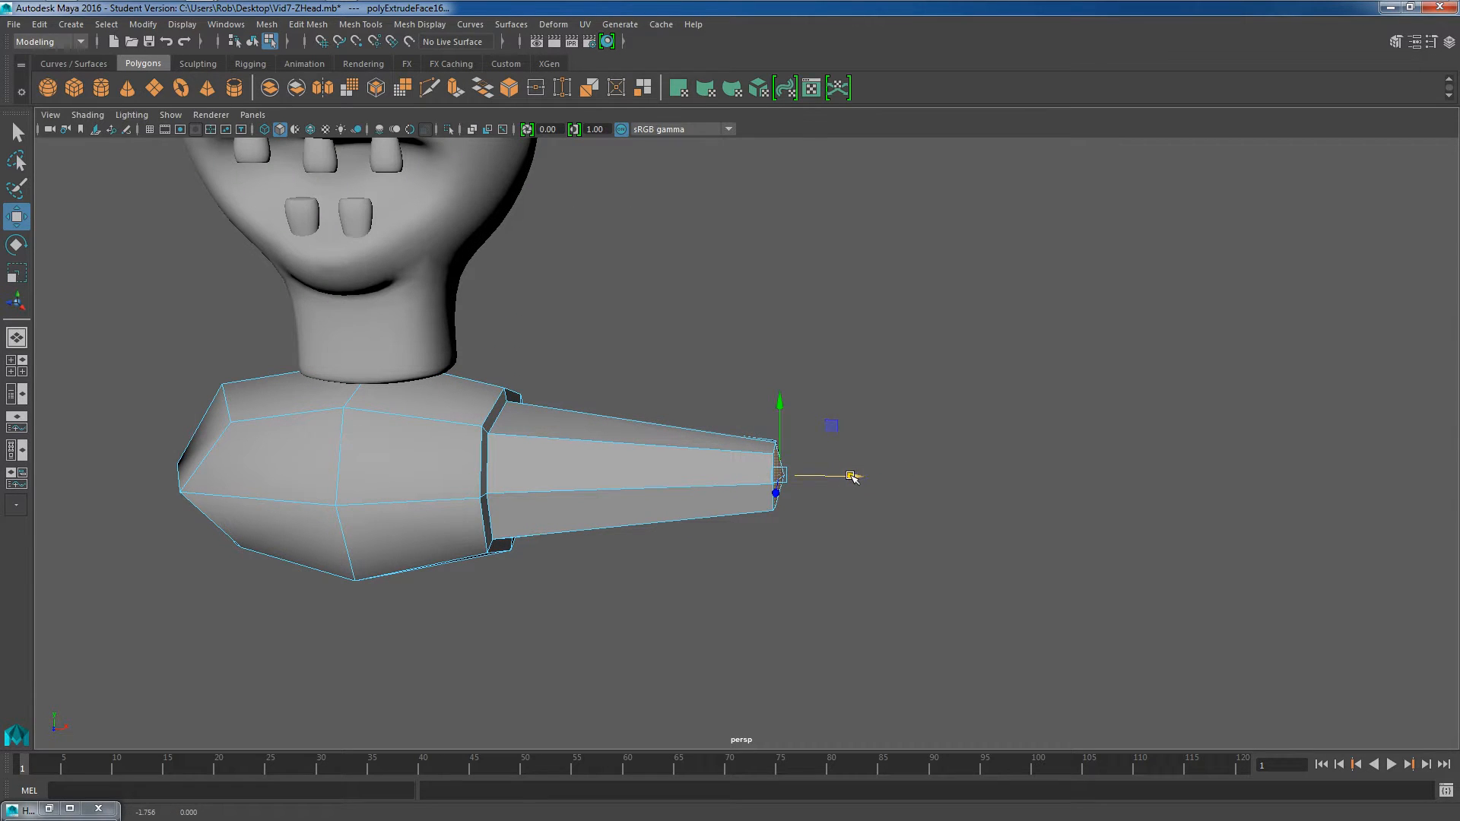
Extrude a short segment from the upper arm's end and scale its end faces down to start the elbow
{"action": "key", "text": "ctrl+e"}
{"action": "mouse_move", "coordinate": [827, 505]}
{"action": "left_mouse_down"}
{"action": "mouse_move", "coordinate": [939, 495]}
{"action": "mouse_move", "coordinate": [855, 502]}
{"action": "left_mouse_up"}
{"action": "key", "text": "r"}
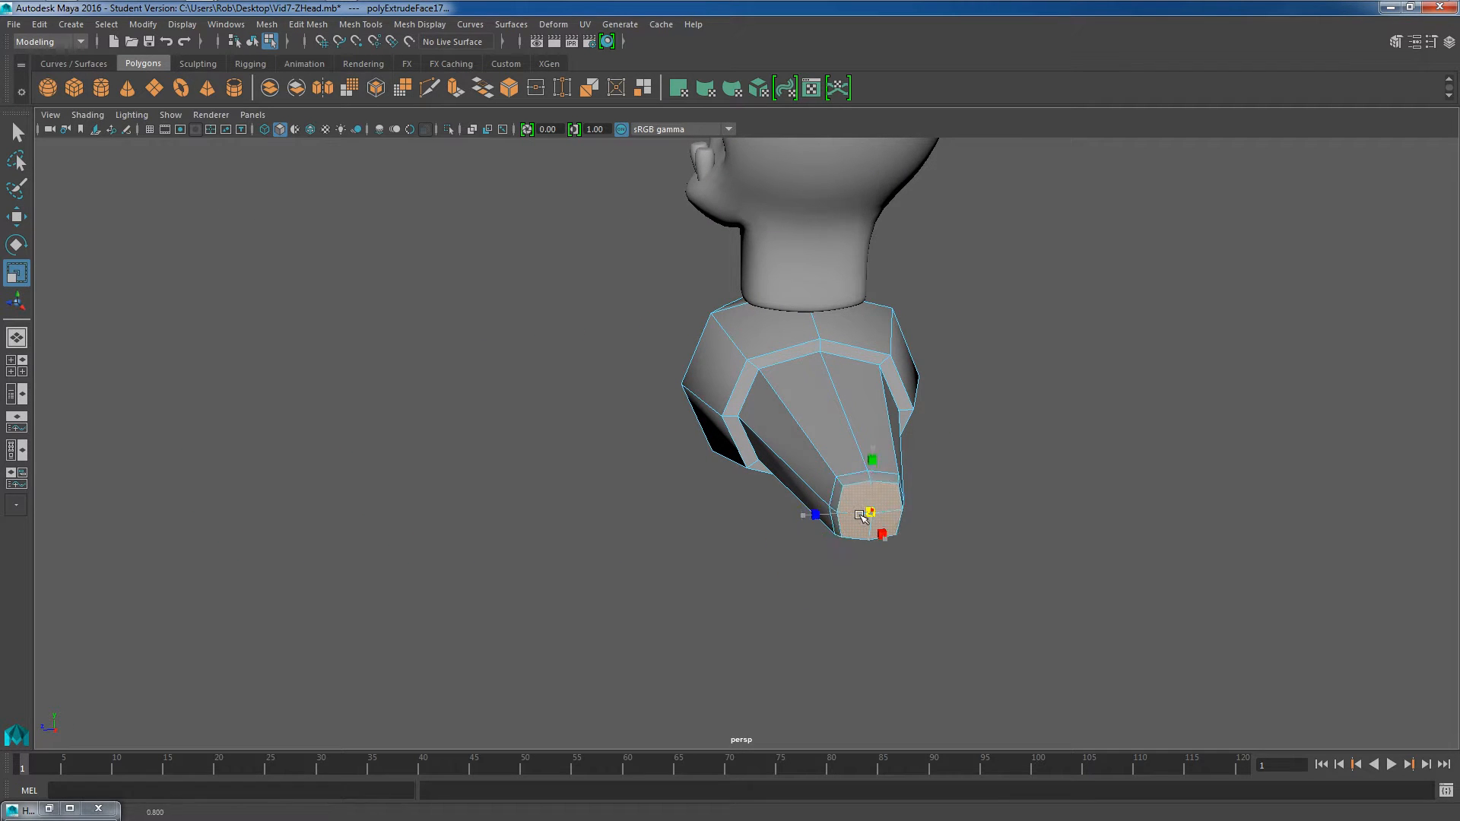
{"action": "left_click_drag", "start_coordinate": [778, 460], "coordinate": [891, 470], "text": "alt"}
{"action": "scroll", "coordinate": [892, 469], "scroll_direction": "up", "scroll_amount": 5}
{"action": "middle_click_drag", "start_coordinate": [880, 459], "coordinate": [804, 458], "text": "alt"}
Extrude a second short elbow segment from the arm's end and scale its end faces slightly smaller
{"action": "key", "text": "ctrl+e"}
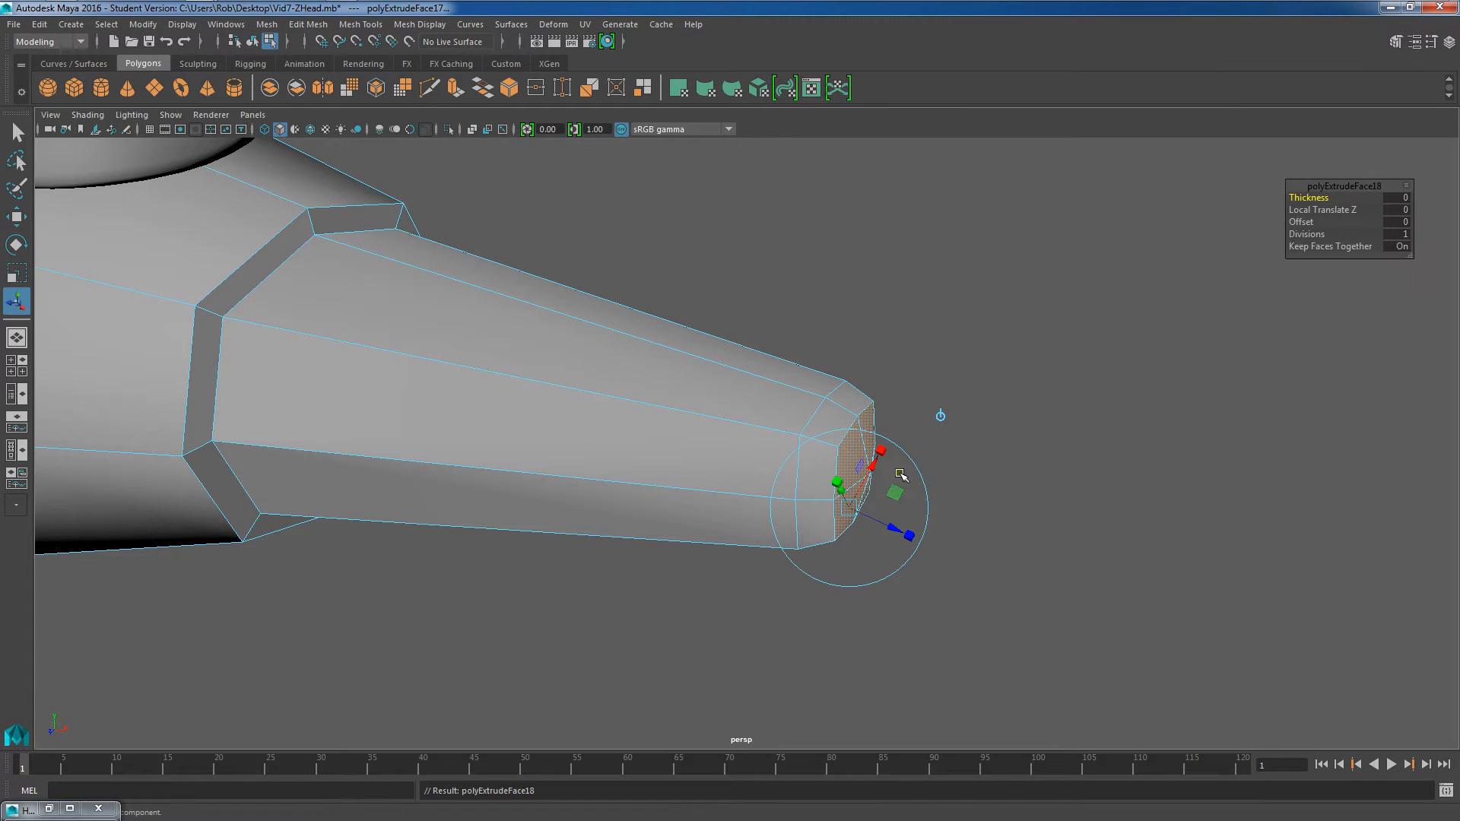
{"action": "left_click_drag", "start_coordinate": [887, 522], "coordinate": [923, 543]}
{"action": "left_click_drag", "start_coordinate": [1093, 521], "coordinate": [978, 510], "text": "alt"}
{"action": "key", "text": "r"}
{"action": "left_click_drag", "start_coordinate": [998, 618], "coordinate": [987, 612]}
{"action": "scroll", "coordinate": [854, 480], "scroll_direction": "down", "scroll_amount": 5}
{"action": "left_click_drag", "start_coordinate": [741, 421], "coordinate": [840, 431], "text": "alt"}
{"action": "middle_click_drag", "start_coordinate": [706, 362], "coordinate": [749, 329], "text": "alt"}
{"action": "scroll", "coordinate": [749, 328], "scroll_direction": "up", "scroll_amount": 4}
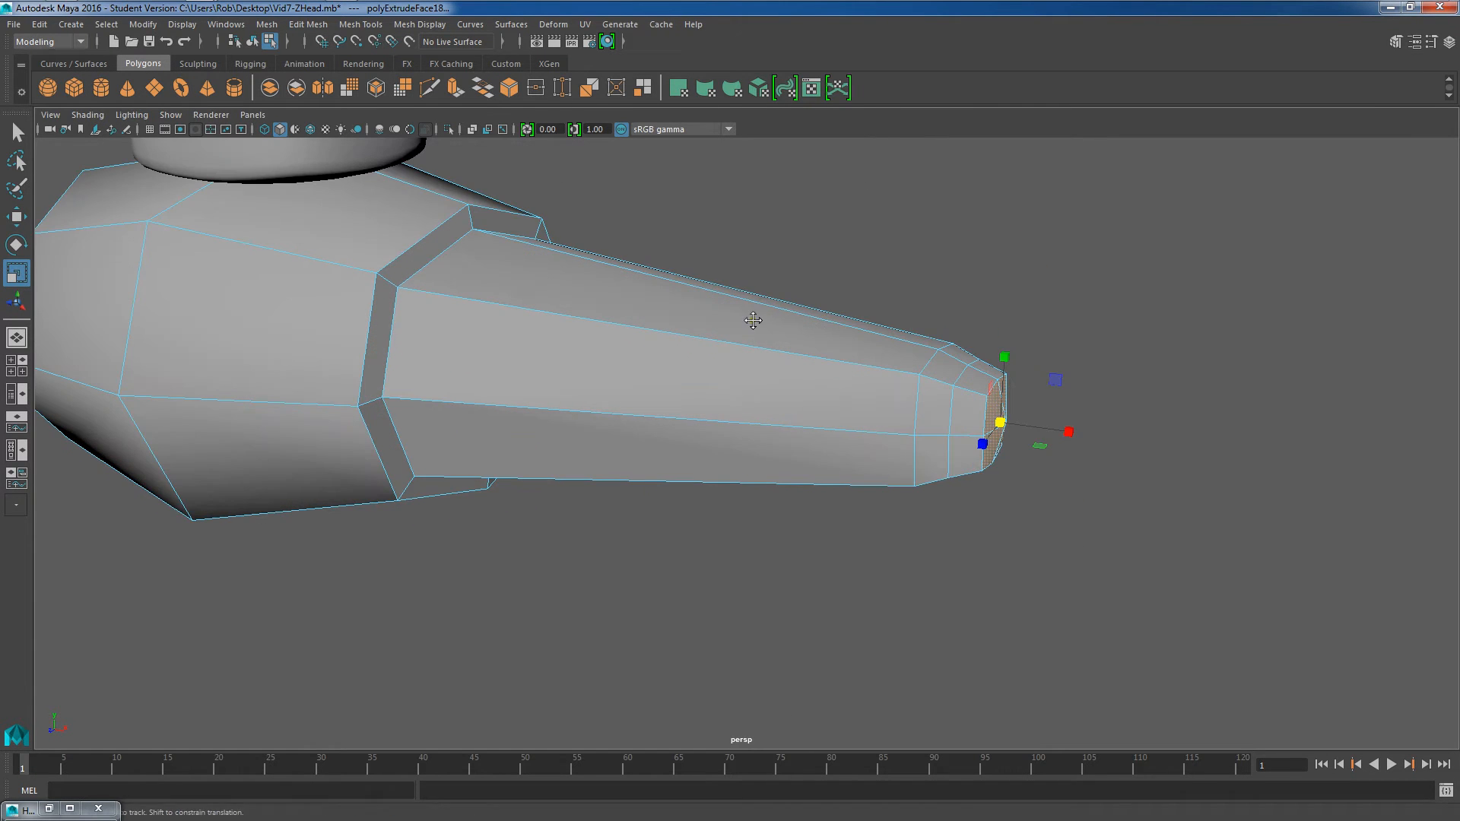
{"action": "scroll", "coordinate": [783, 411], "scroll_direction": "down", "scroll_amount": 3}
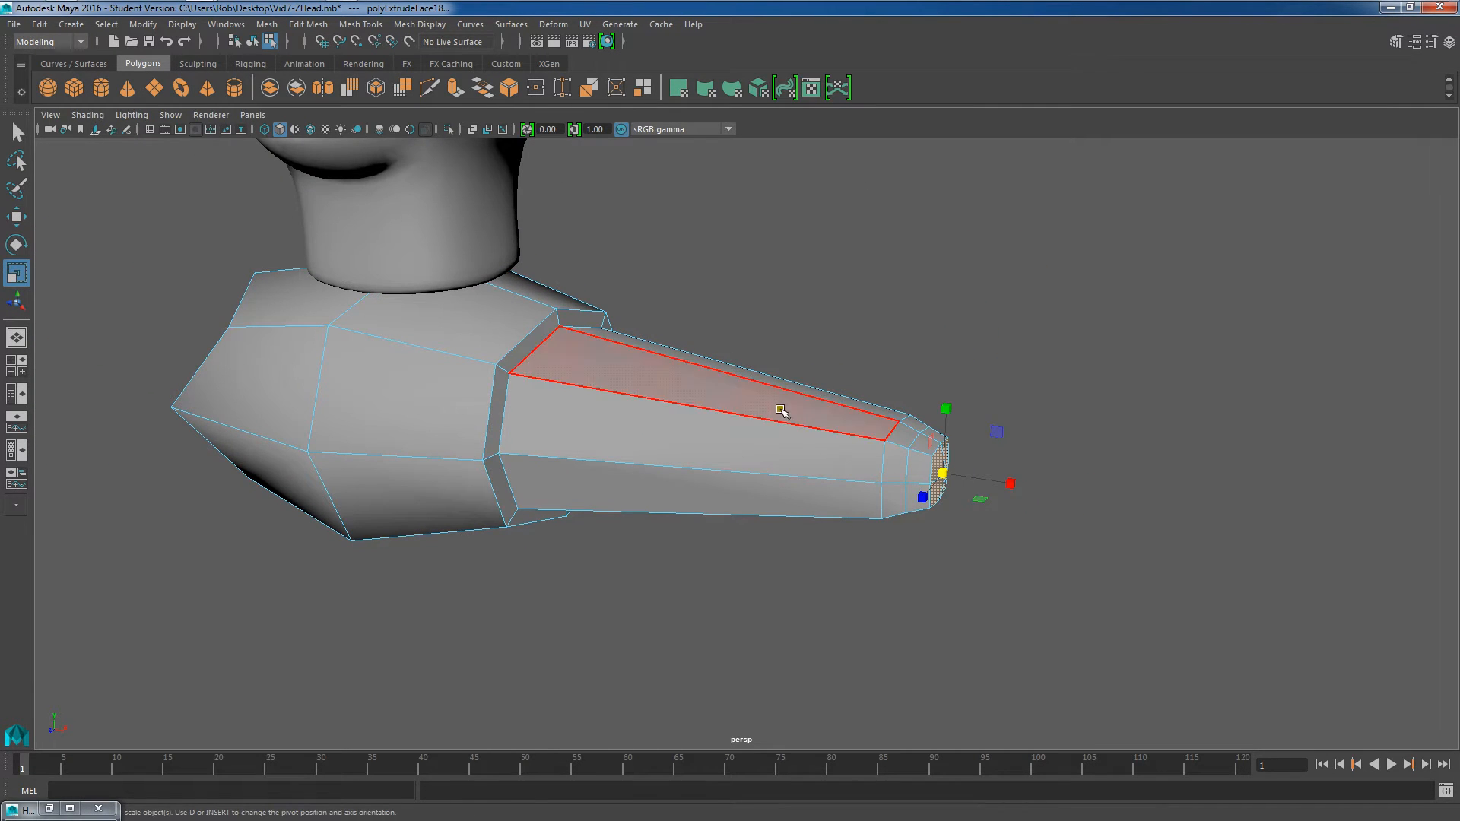
Extrude two more short segments at the elbow and scale the last end faces slightly inward
{"action": "key", "text": "ctrl+e"}
{"action": "left_click_drag", "start_coordinate": [987, 511], "coordinate": [1002, 525]}
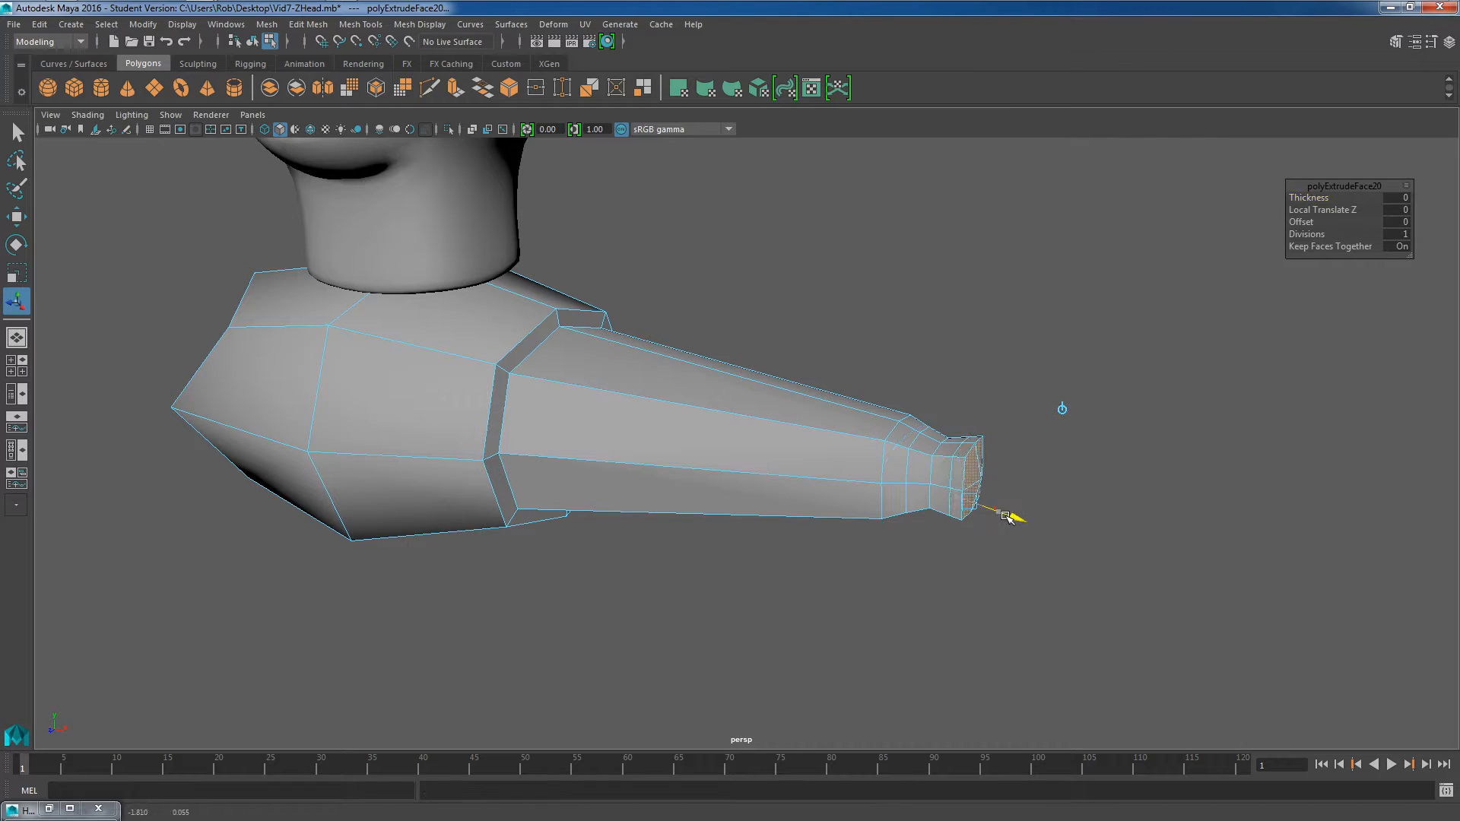
{"action": "key", "text": "r"}
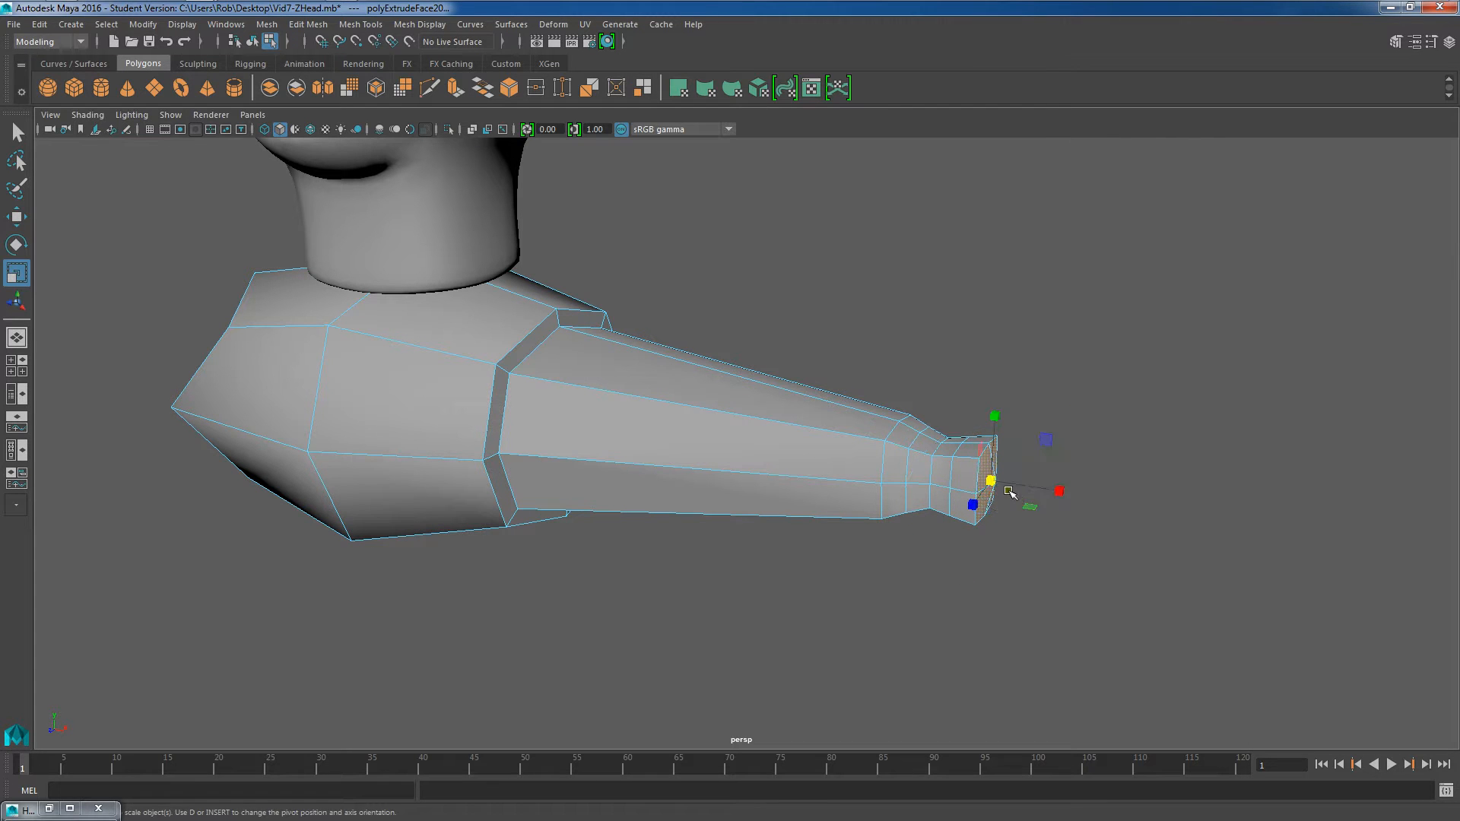
{"action": "left_click_drag", "start_coordinate": [992, 478], "coordinate": [1100, 405]}
{"action": "scroll", "coordinate": [760, 381], "scroll_direction": "up", "scroll_amount": 3}
{"action": "middle_click_drag", "start_coordinate": [743, 376], "coordinate": [633, 360], "text": "alt"}
Extrude the first half of the forearm from the elbow, adjust its end size and move the end outward along X
{"action": "key", "text": "ctrl+e"}
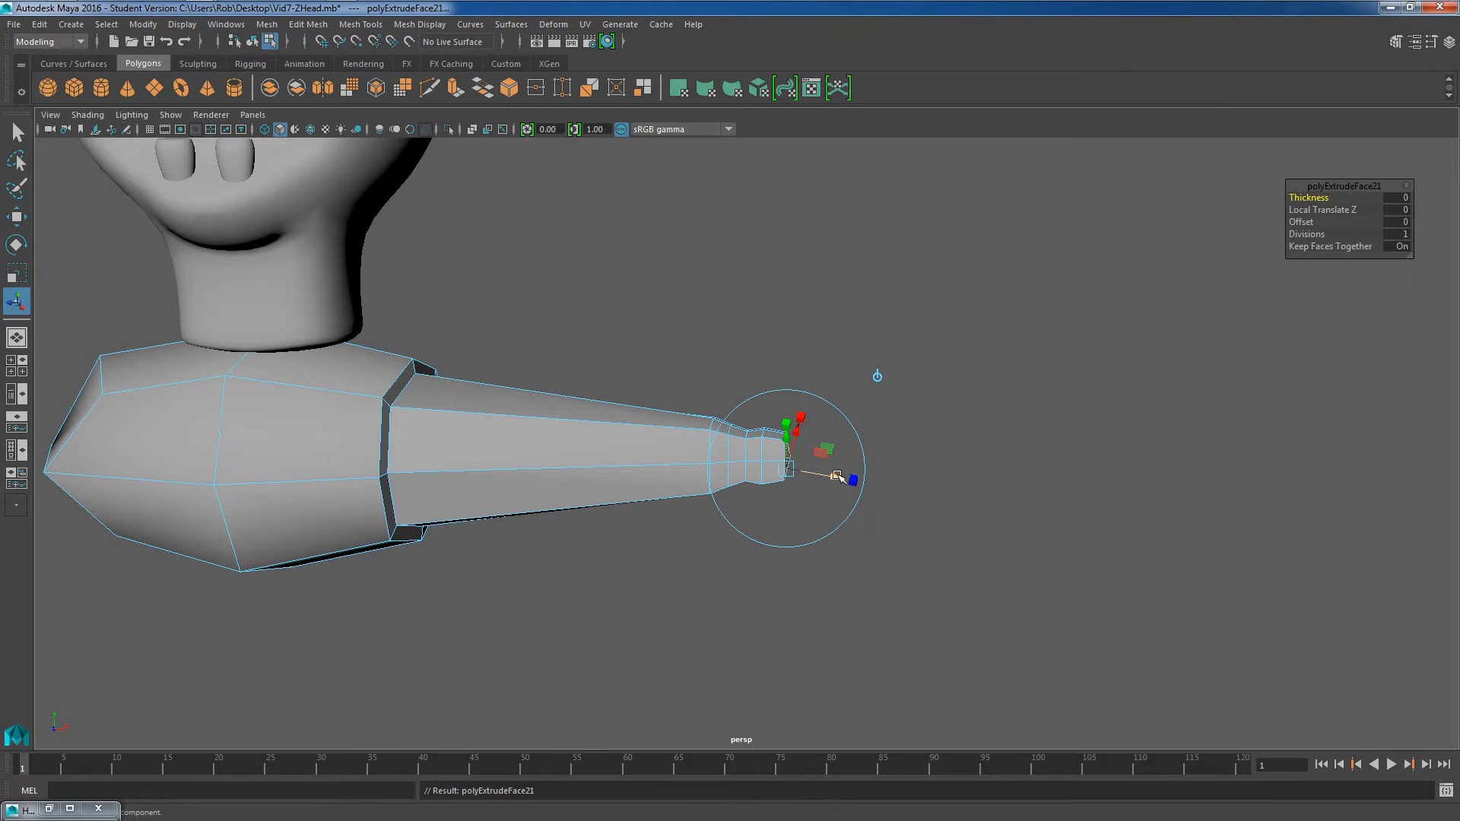
{"action": "left_click_drag", "start_coordinate": [838, 476], "coordinate": [897, 509]}
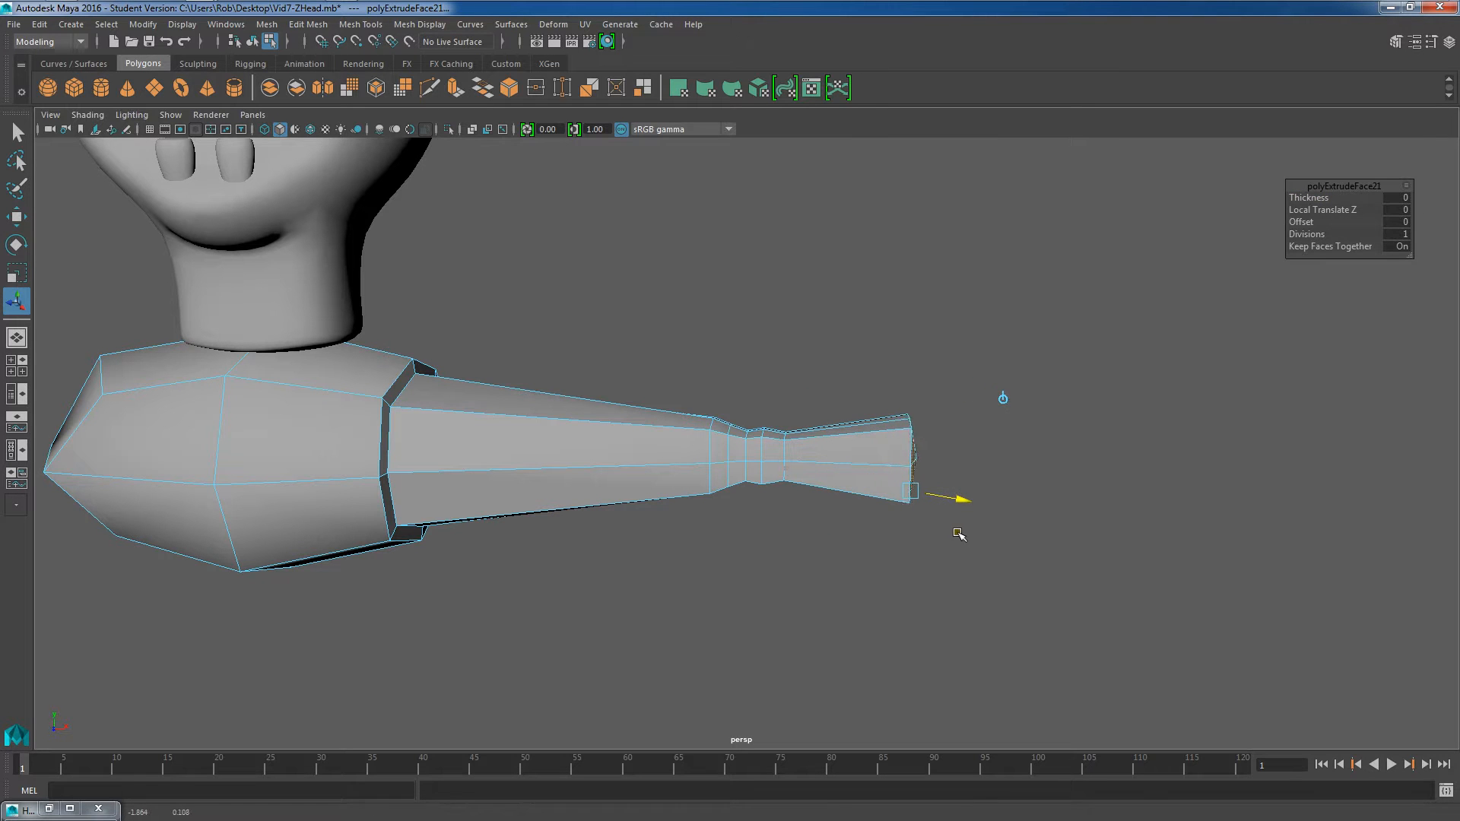
{"action": "key", "text": "r"}
{"action": "left_click_drag", "start_coordinate": [1018, 507], "coordinate": [954, 512], "text": "alt"}
{"action": "left_click_drag", "start_coordinate": [868, 349], "coordinate": [1020, 317], "text": "alt"}
{"action": "right_click_drag", "start_coordinate": [847, 313], "coordinate": [735, 358], "text": "alt"}
{"action": "left_click_drag", "start_coordinate": [735, 358], "coordinate": [687, 335], "text": "alt"}
{"action": "key", "text": "w"}
{"action": "left_click_drag", "start_coordinate": [885, 454], "coordinate": [937, 419]}
Extrude the second half of the forearm outward and scale its end faces down to taper toward the wrist
{"action": "mouse_move", "coordinate": [950, 369]}
{"action": "middle_mouse_down", "text": "alt"}
{"action": "mouse_move", "coordinate": [928, 345]}
{"action": "mouse_move", "coordinate": [926, 374]}
{"action": "middle_mouse_up", "text": "alt"}
{"action": "scroll", "coordinate": [929, 340], "scroll_direction": "up", "scroll_amount": 4}
{"action": "left_click_drag", "start_coordinate": [926, 374], "coordinate": [815, 423], "text": "alt"}
{"action": "middle_click_drag", "start_coordinate": [803, 357], "coordinate": [834, 429], "text": "alt"}
{"action": "scroll", "coordinate": [828, 426], "scroll_direction": "up", "scroll_amount": 5}
{"action": "left_click_drag", "start_coordinate": [820, 458], "coordinate": [880, 425], "text": "alt"}
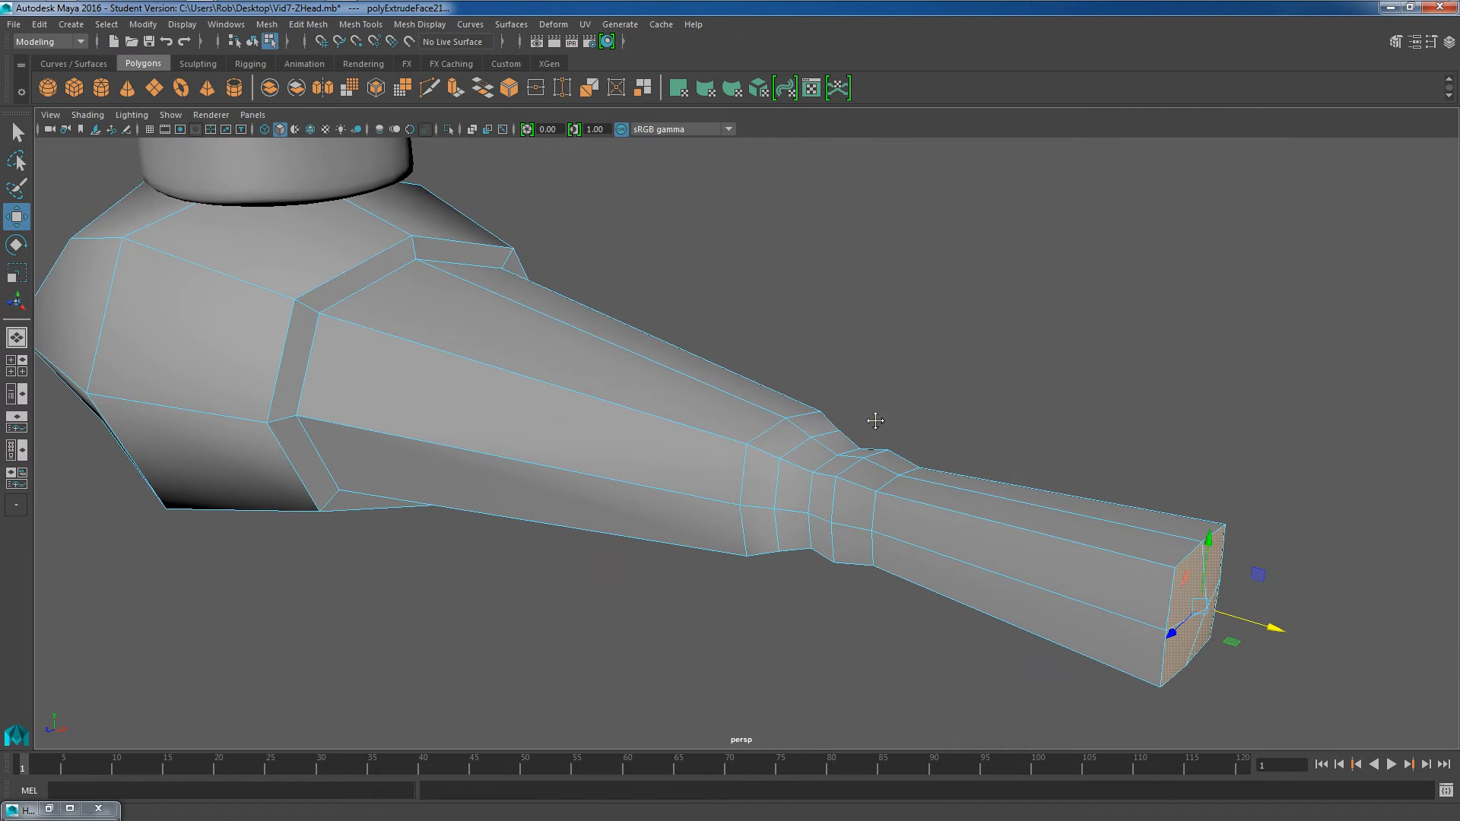
{"action": "middle_click_drag", "start_coordinate": [881, 425], "coordinate": [709, 353], "text": "alt"}
{"action": "scroll", "coordinate": [710, 353], "scroll_direction": "down", "scroll_amount": 2}
{"action": "scroll", "coordinate": [721, 361], "scroll_direction": "down", "scroll_amount": 3}
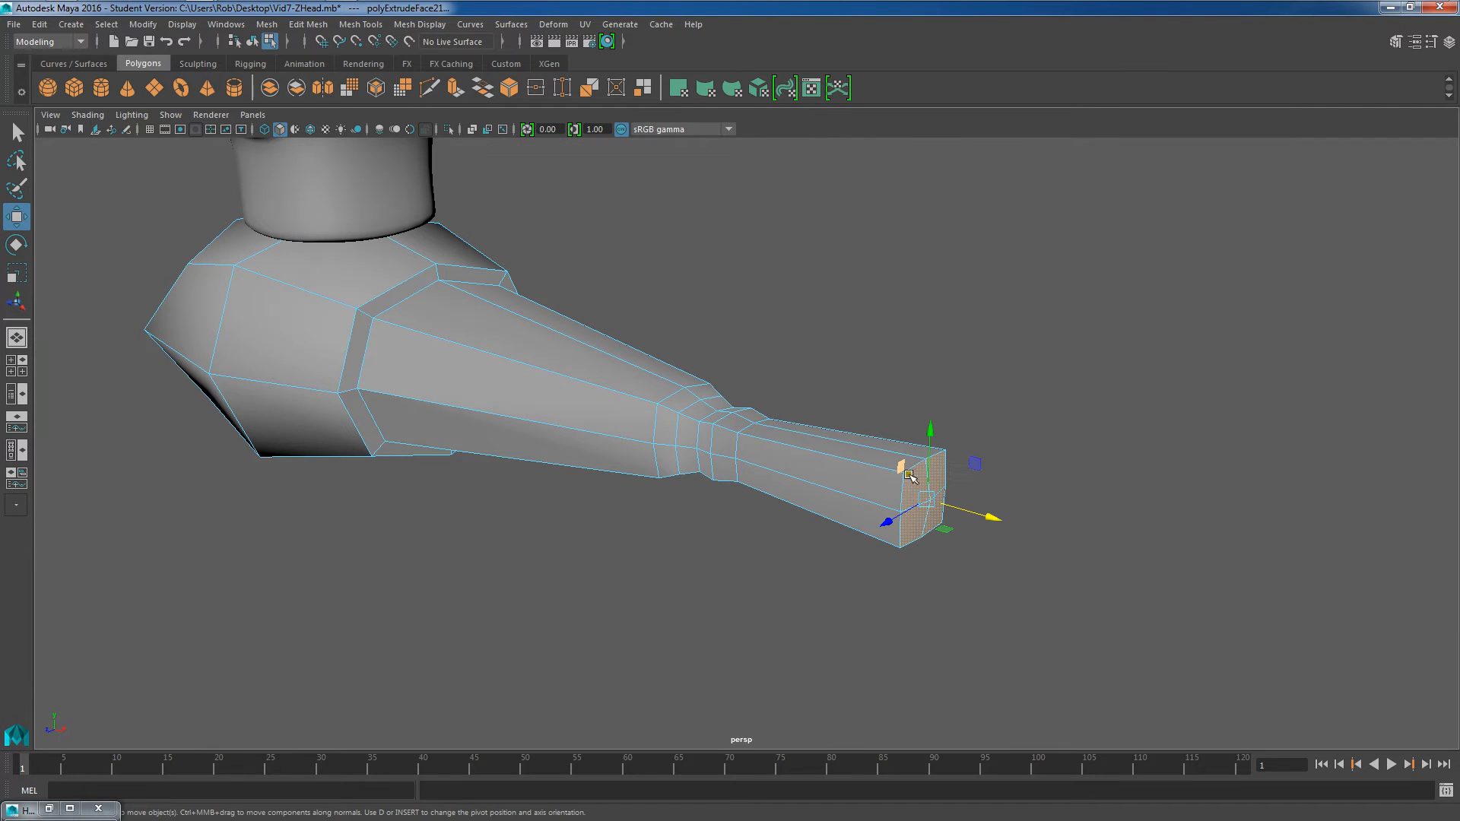
{"action": "key", "text": "ctrl+e"}
{"action": "left_click_drag", "start_coordinate": [950, 538], "coordinate": [1090, 622]}
{"action": "key", "text": "r"}
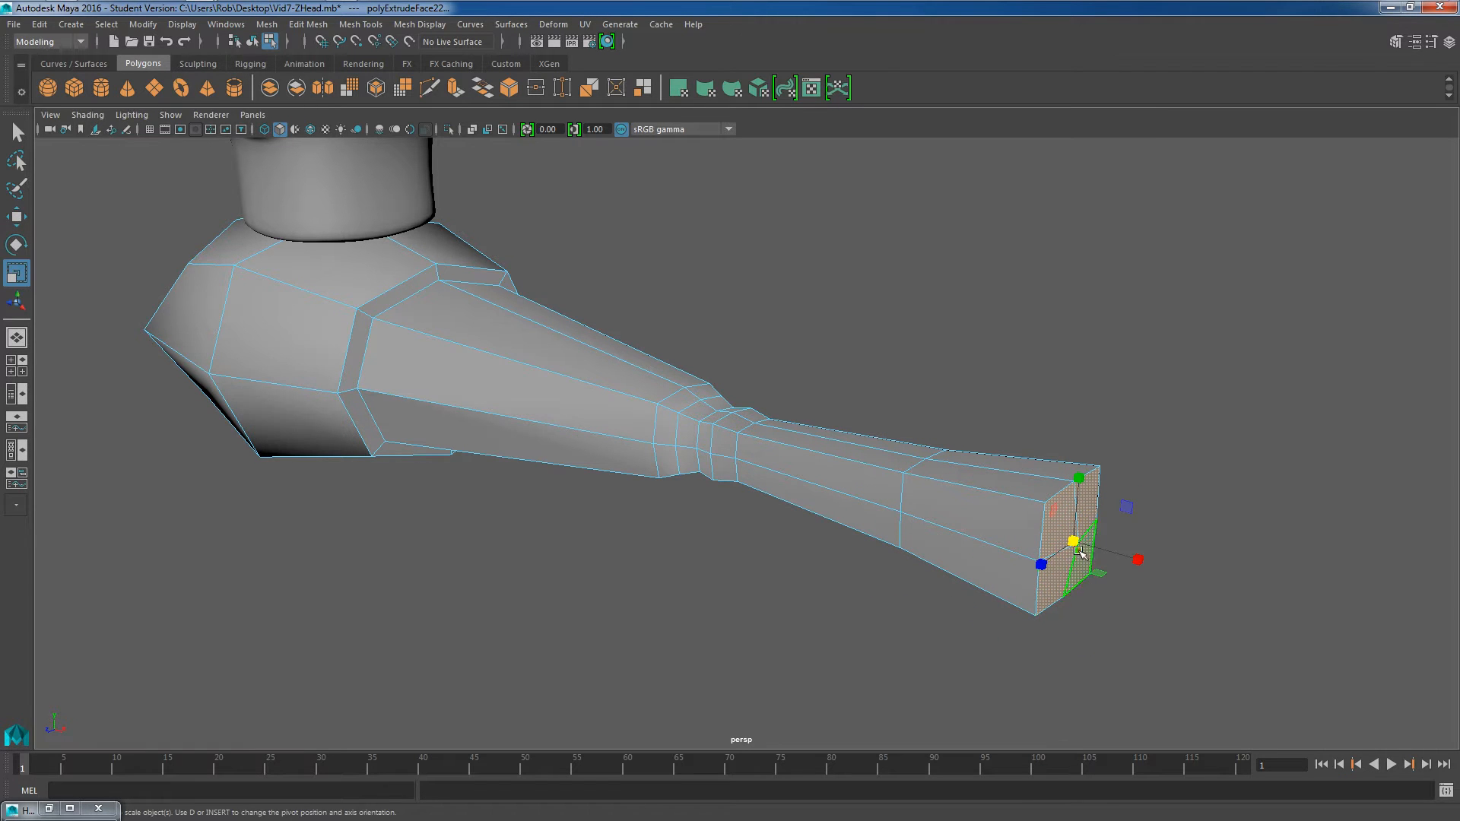
{"action": "left_click_drag", "start_coordinate": [1075, 540], "coordinate": [665, 378]}
{"action": "scroll", "coordinate": [800, 369], "scroll_direction": "up", "scroll_amount": 3}
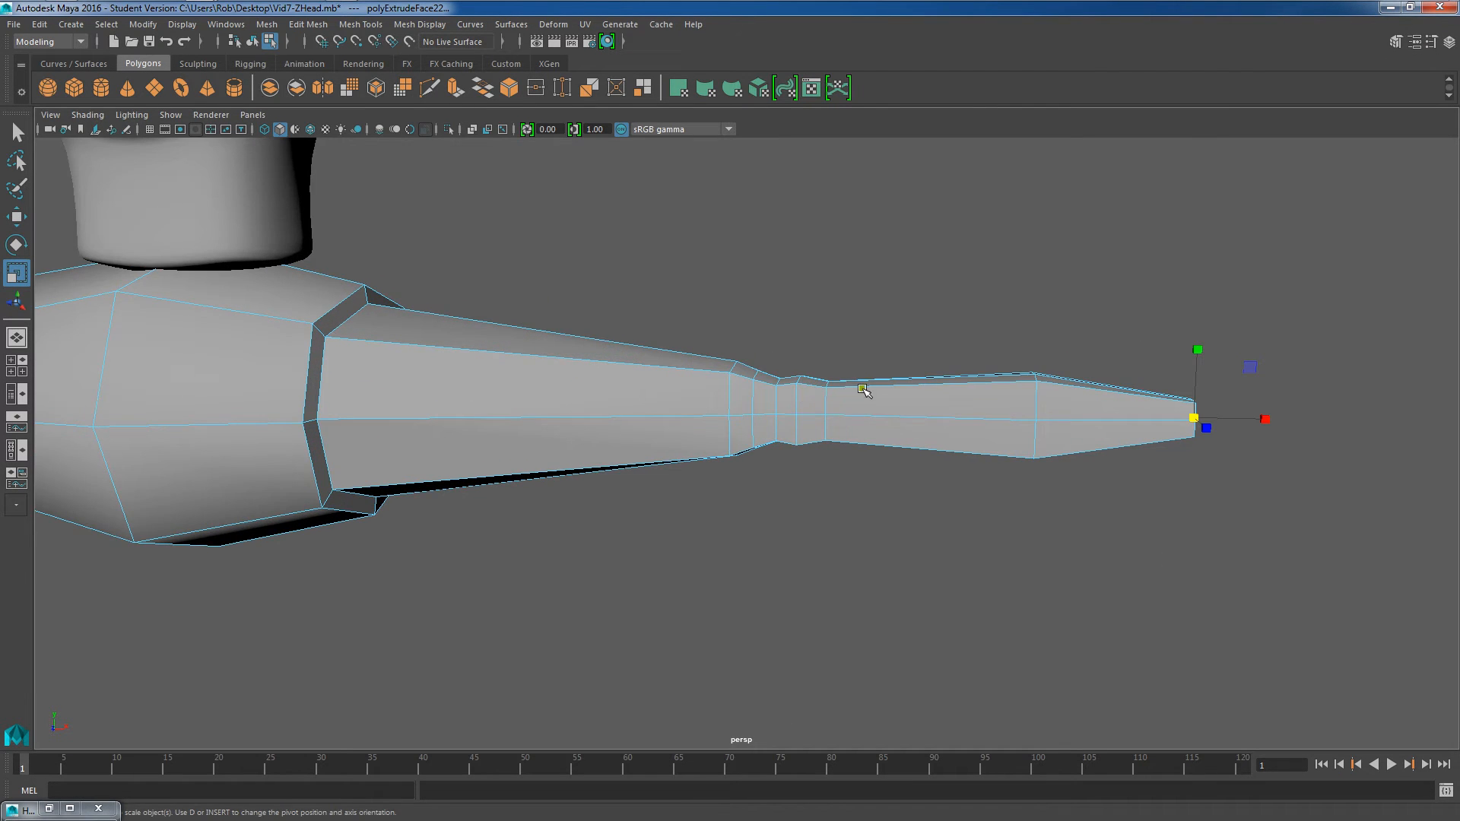
Extrude a very short wrist segment outward from the end faces of the forearm
{"action": "scroll", "coordinate": [836, 384], "scroll_direction": "down", "scroll_amount": 5}
{"action": "scroll", "coordinate": [683, 382], "scroll_direction": "up", "scroll_amount": 5}
{"action": "left_click_drag", "start_coordinate": [741, 346], "coordinate": [817, 356], "text": "alt"}
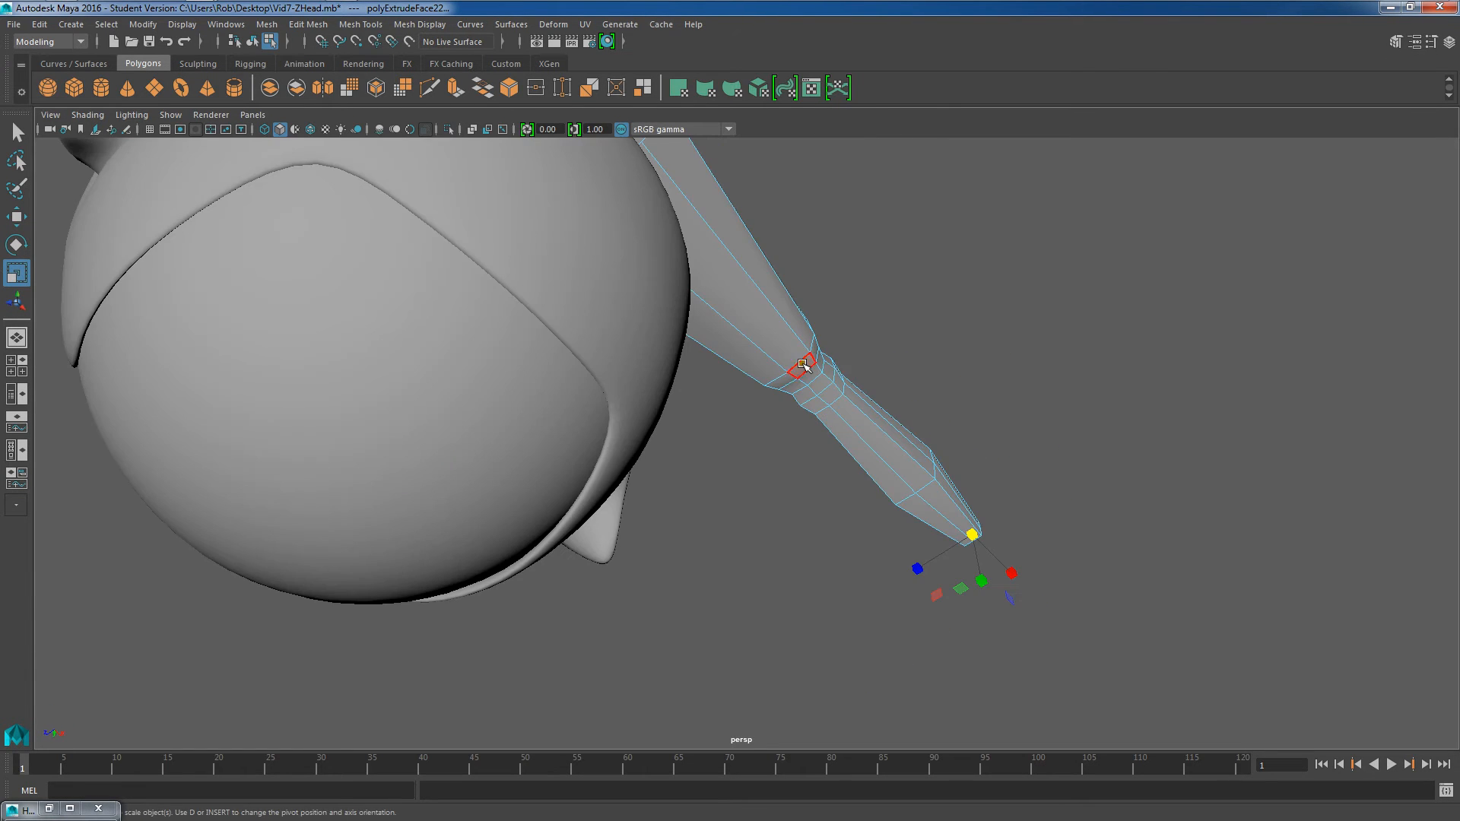
{"action": "left_click_drag", "start_coordinate": [753, 455], "coordinate": [768, 391], "text": "alt"}
{"action": "left_click_drag", "start_coordinate": [949, 330], "coordinate": [808, 423], "text": "alt"}
{"action": "scroll", "coordinate": [688, 417], "scroll_direction": "up", "scroll_amount": 6}
{"action": "middle_click_drag", "start_coordinate": [807, 423], "coordinate": [729, 410], "text": "alt"}
{"action": "scroll", "coordinate": [706, 511], "scroll_direction": "up", "scroll_amount": 1}
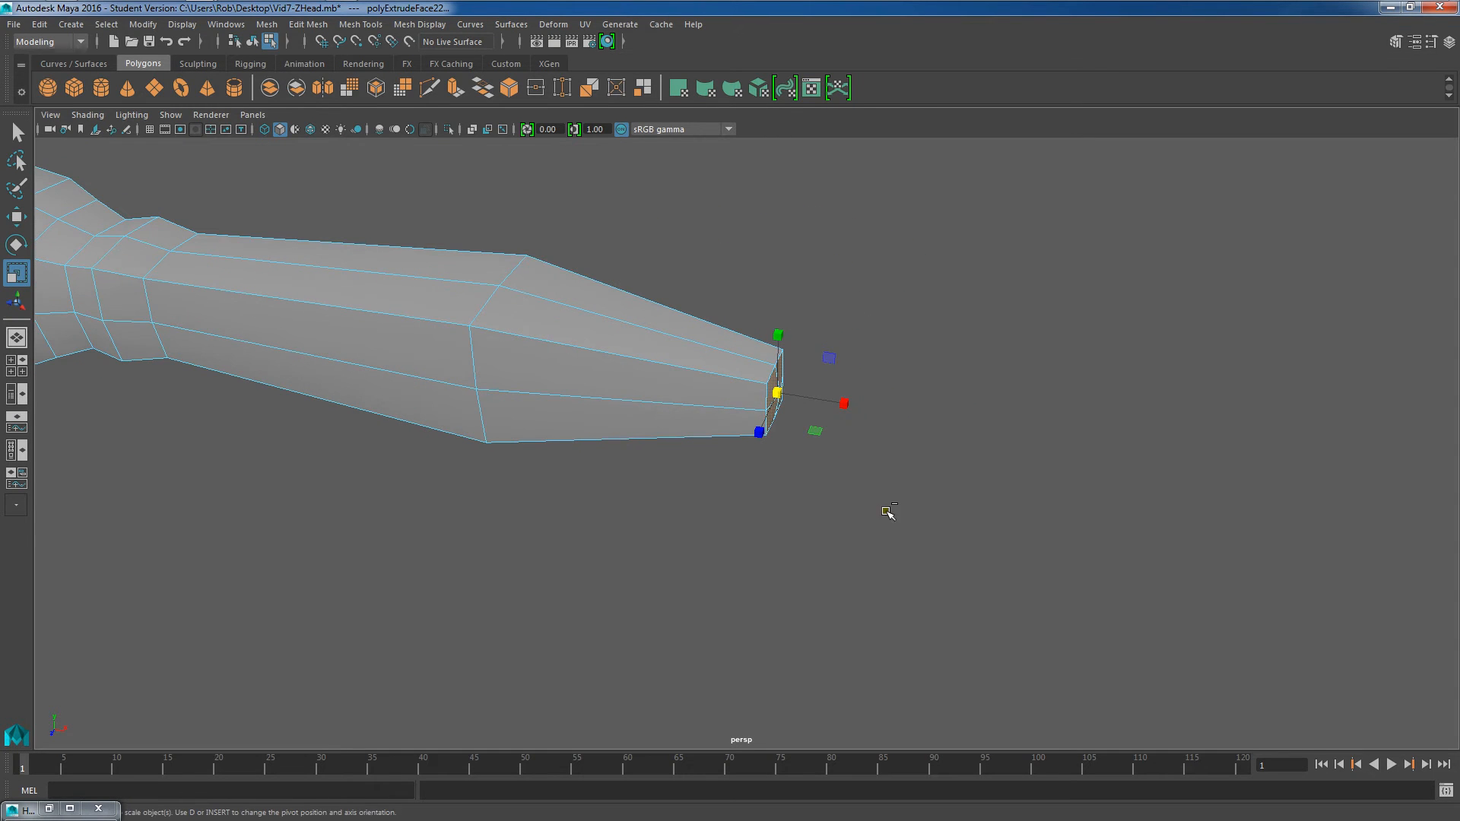
{"action": "key", "text": "ctrl+e"}
{"action": "left_click_drag", "start_coordinate": [818, 428], "coordinate": [834, 430]}
{"action": "key", "text": "r"}
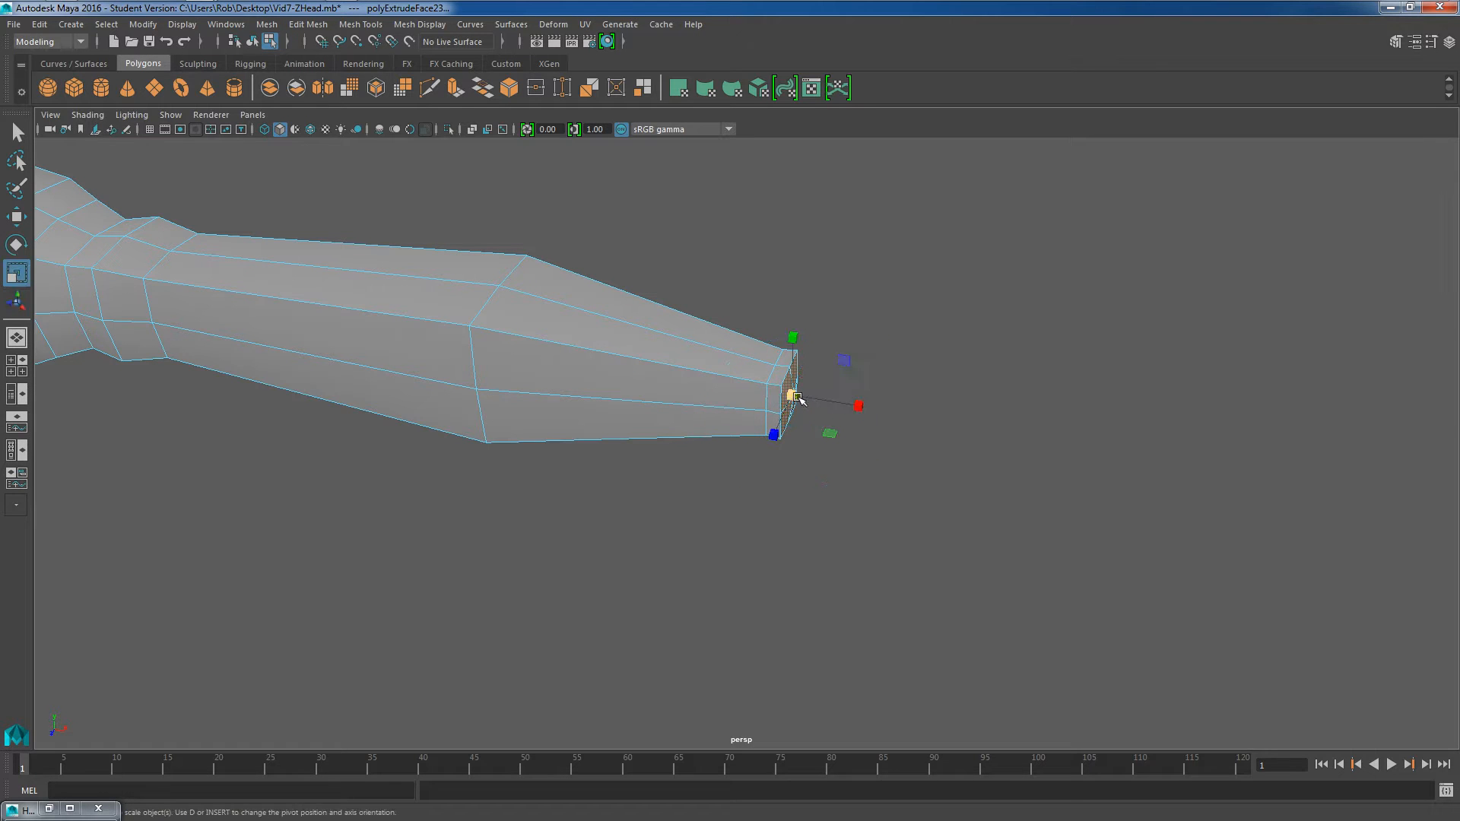
Extrude a longer segment outward from the wrist for the hand, then resize its end faces and tilt them downward
{"action": "key", "text": "ctrl+e"}
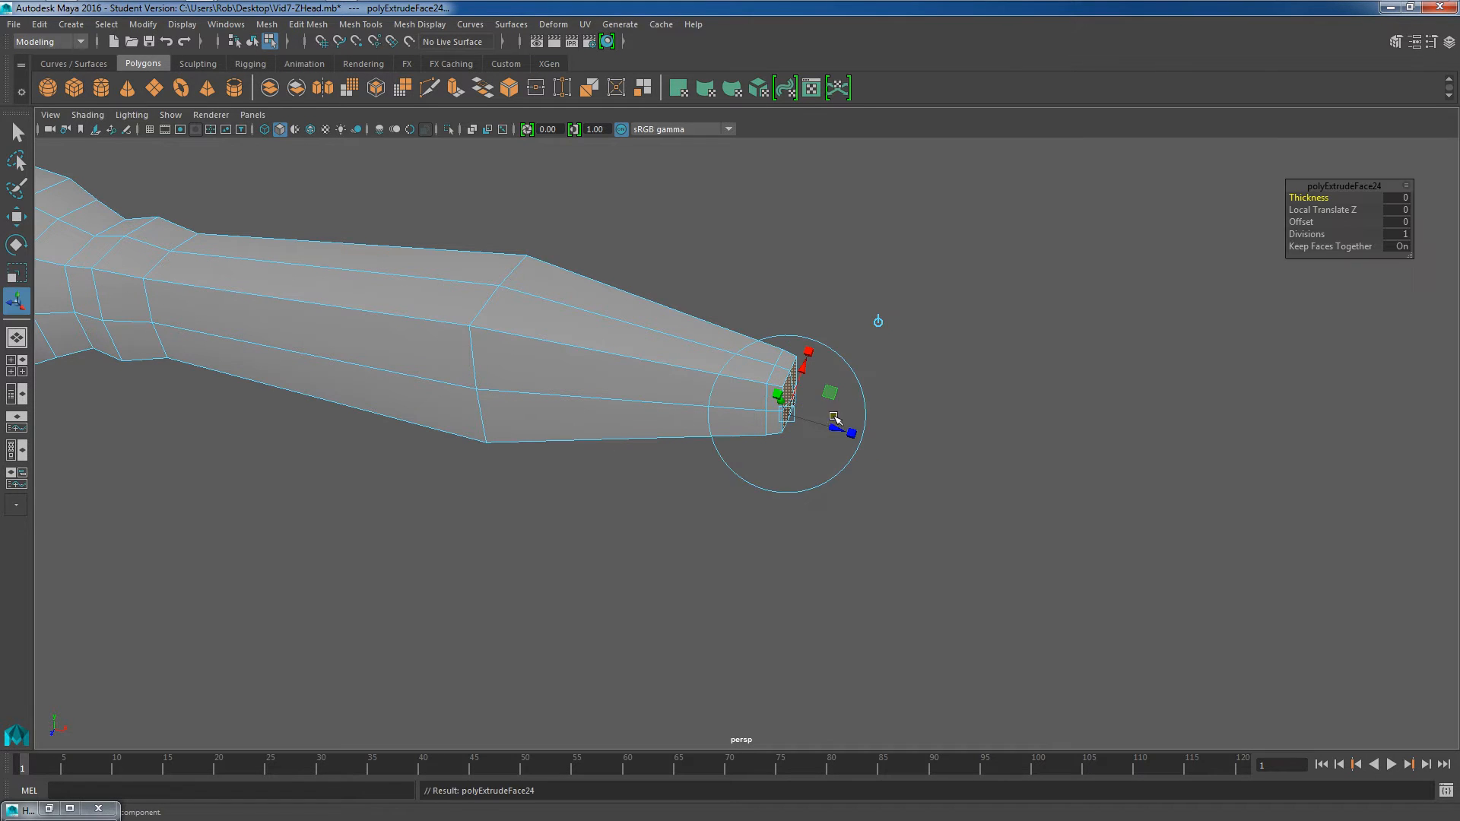
{"action": "left_click_drag", "start_coordinate": [833, 426], "coordinate": [957, 452]}
{"action": "key", "text": "r"}
{"action": "left_click_drag", "start_coordinate": [936, 358], "coordinate": [986, 395]}
{"action": "key", "text": "e"}
{"action": "left_click_drag", "start_coordinate": [1052, 454], "coordinate": [1082, 430], "text": "alt"}
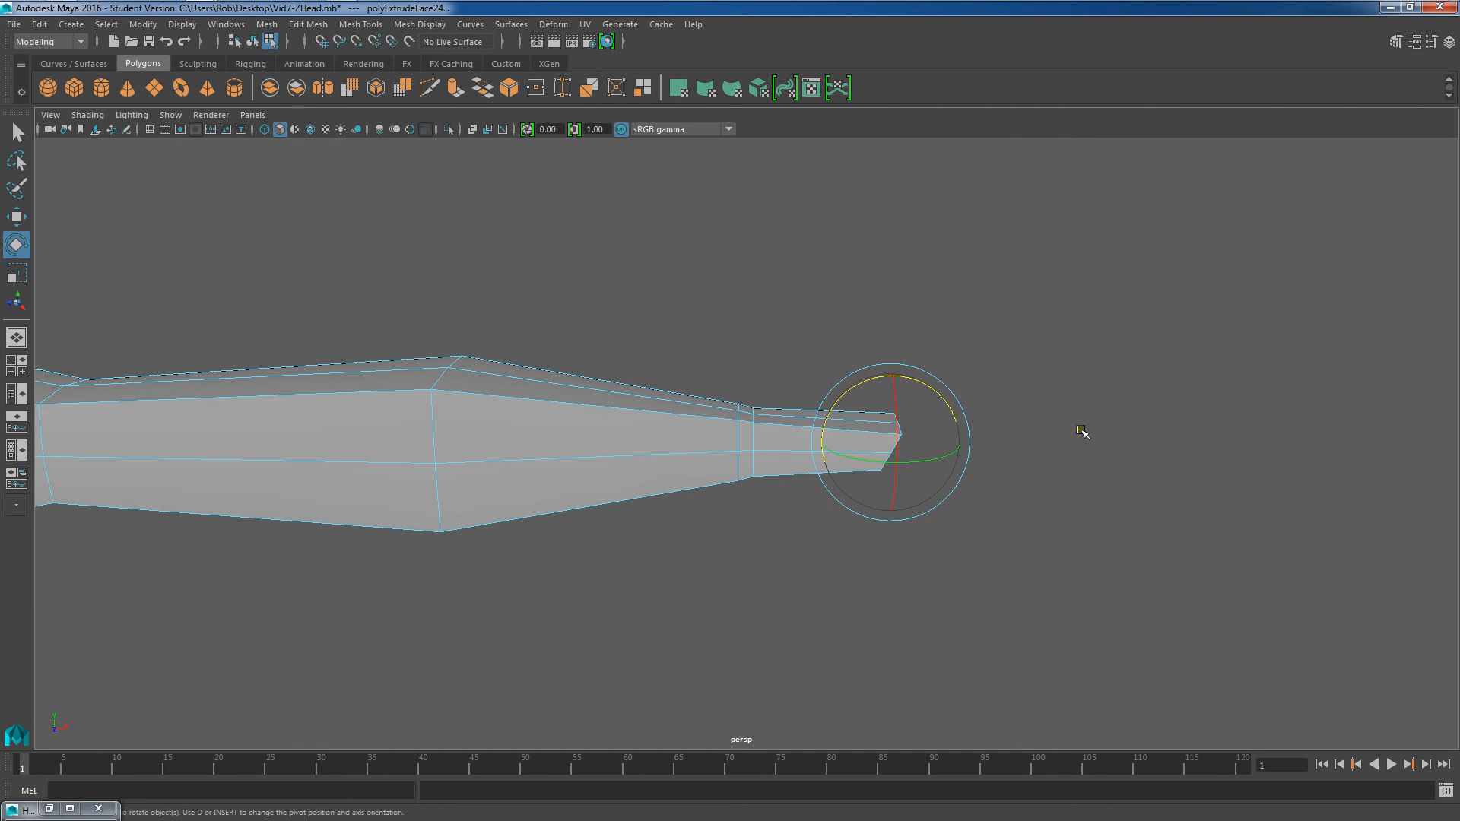
Extrude another short hand segment along the direction of the tilted end faces and undo the last adjustment to it
{"action": "key", "text": "ctrl+e"}
{"action": "left_click_drag", "start_coordinate": [937, 483], "coordinate": [970, 513]}
{"action": "left_click_drag", "start_coordinate": [1134, 505], "coordinate": [1046, 527], "text": "alt"}
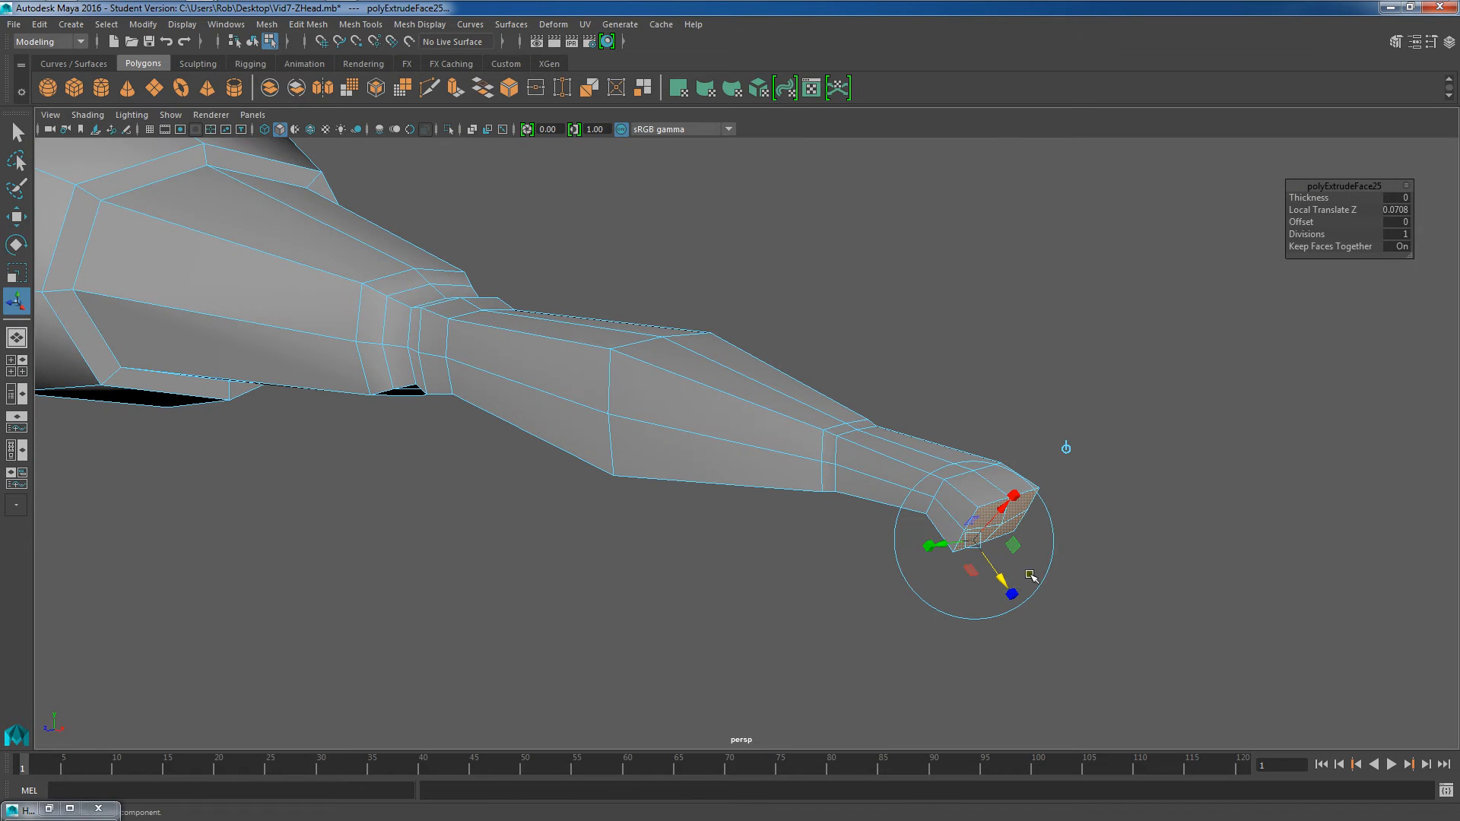
{"action": "left_click_drag", "start_coordinate": [1006, 580], "coordinate": [1007, 584]}
{"action": "left_click_drag", "start_coordinate": [1005, 512], "coordinate": [1134, 535]}
{"action": "key", "text": "ctrl+z"}
Scale the hand's end faces smaller and flatten them vertically
{"action": "key", "text": "r"}
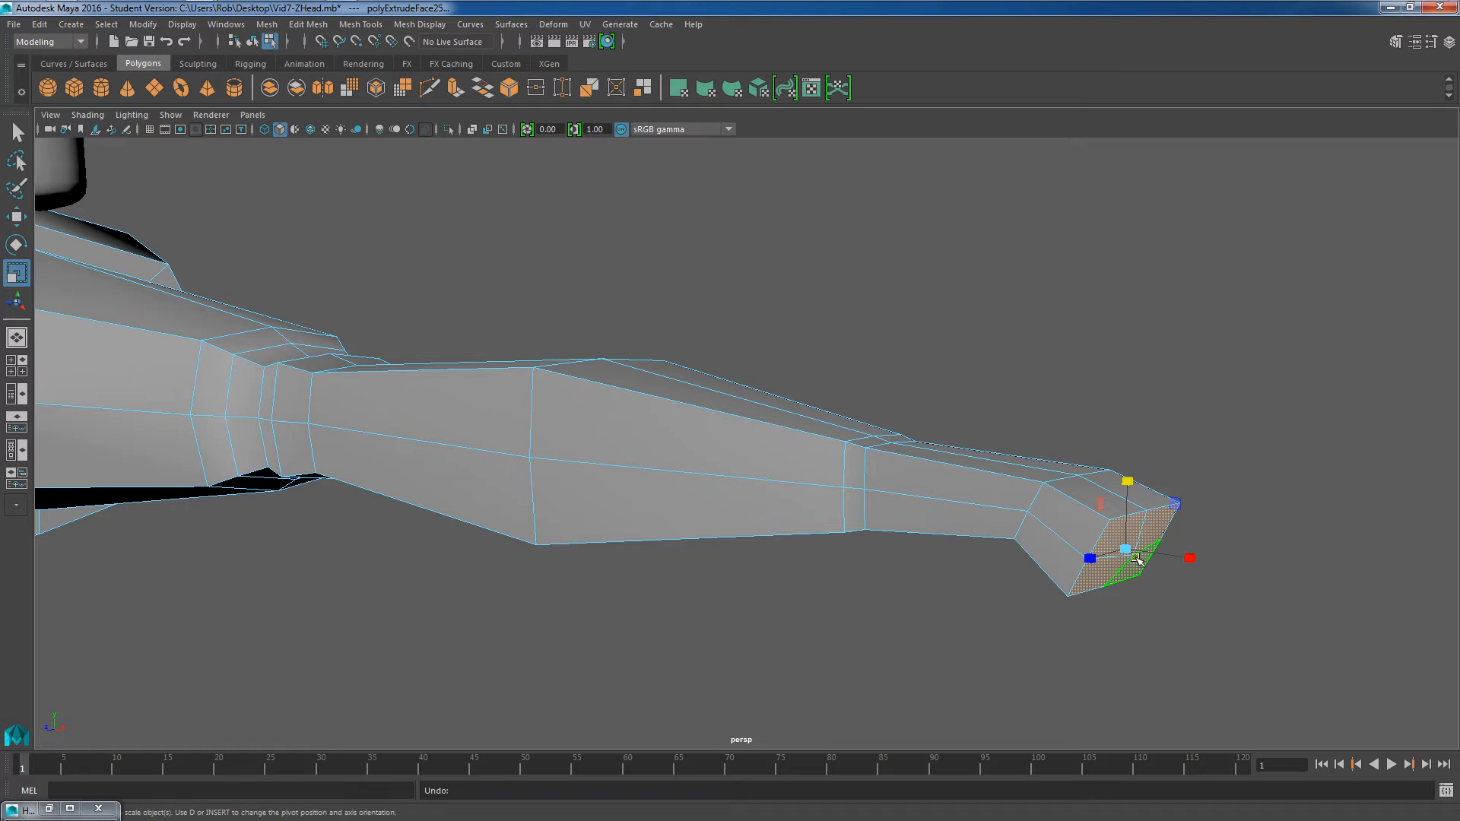
{"action": "left_click_drag", "start_coordinate": [1128, 549], "coordinate": [1073, 578]}
{"action": "left_click_drag", "start_coordinate": [946, 574], "coordinate": [916, 576]}
{"action": "left_click_drag", "start_coordinate": [993, 507], "coordinate": [993, 533]}
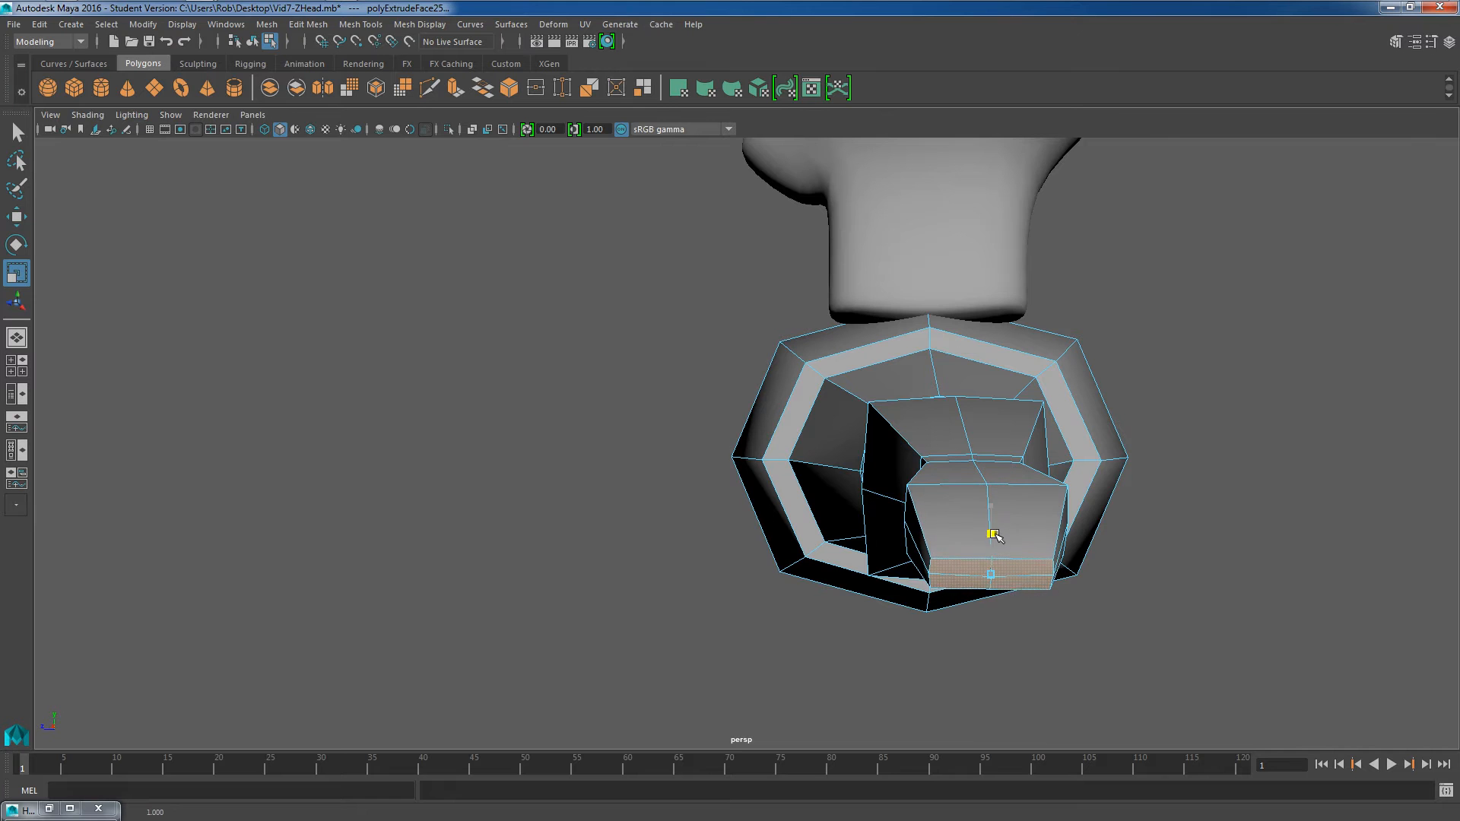
Select the faces of the hand and widen them along Z, adjusting their position along the arm
{"action": "left_click_drag", "start_coordinate": [887, 535], "coordinate": [624, 232], "text": "alt"}
{"action": "left_click_drag", "start_coordinate": [733, 393], "coordinate": [713, 354], "text": "alt"}
{"action": "left_click_drag", "start_coordinate": [857, 453], "coordinate": [817, 447], "text": "alt"}
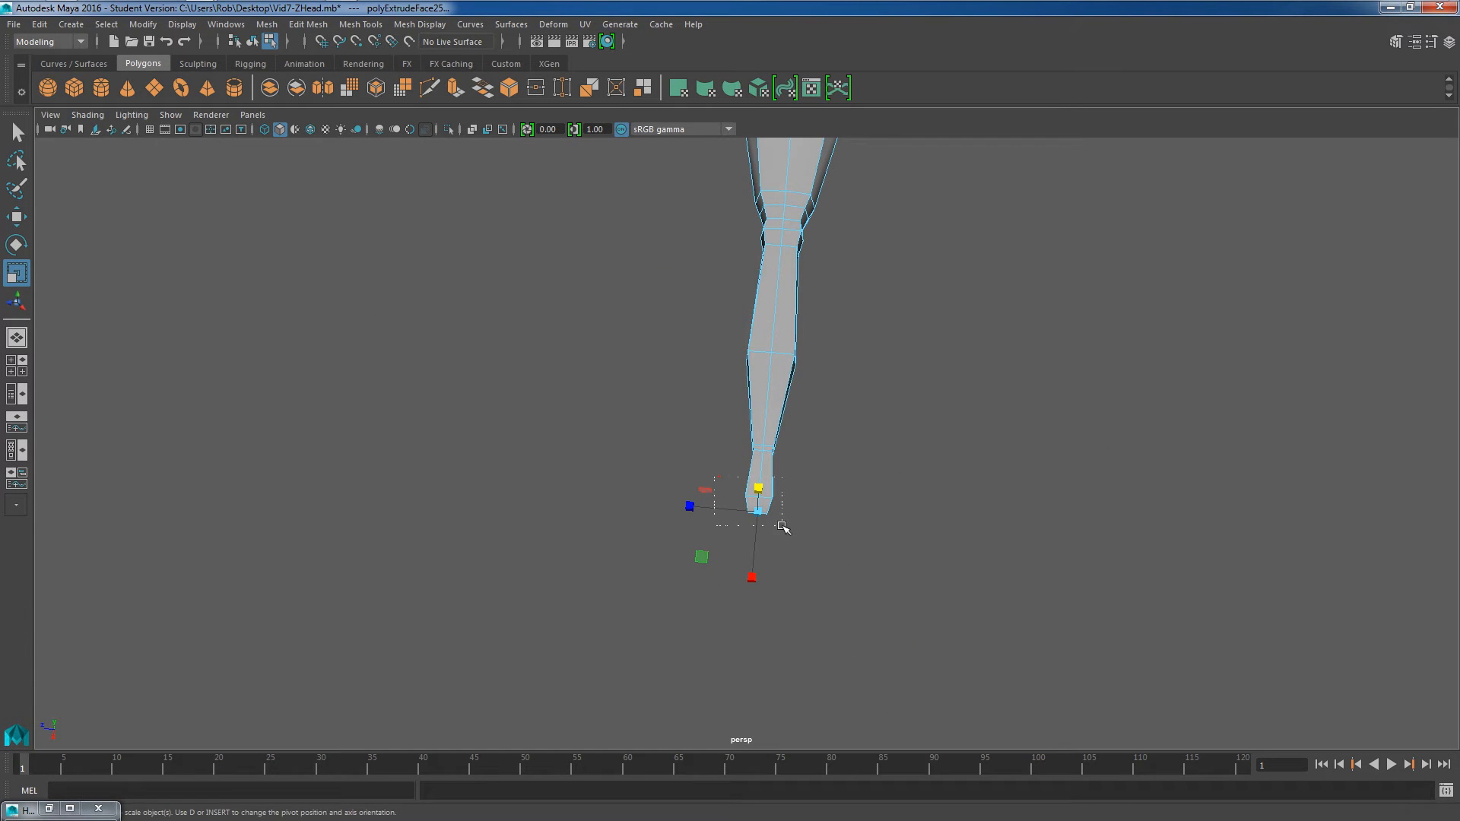
{"action": "left_click_drag", "start_coordinate": [689, 474], "coordinate": [690, 474]}
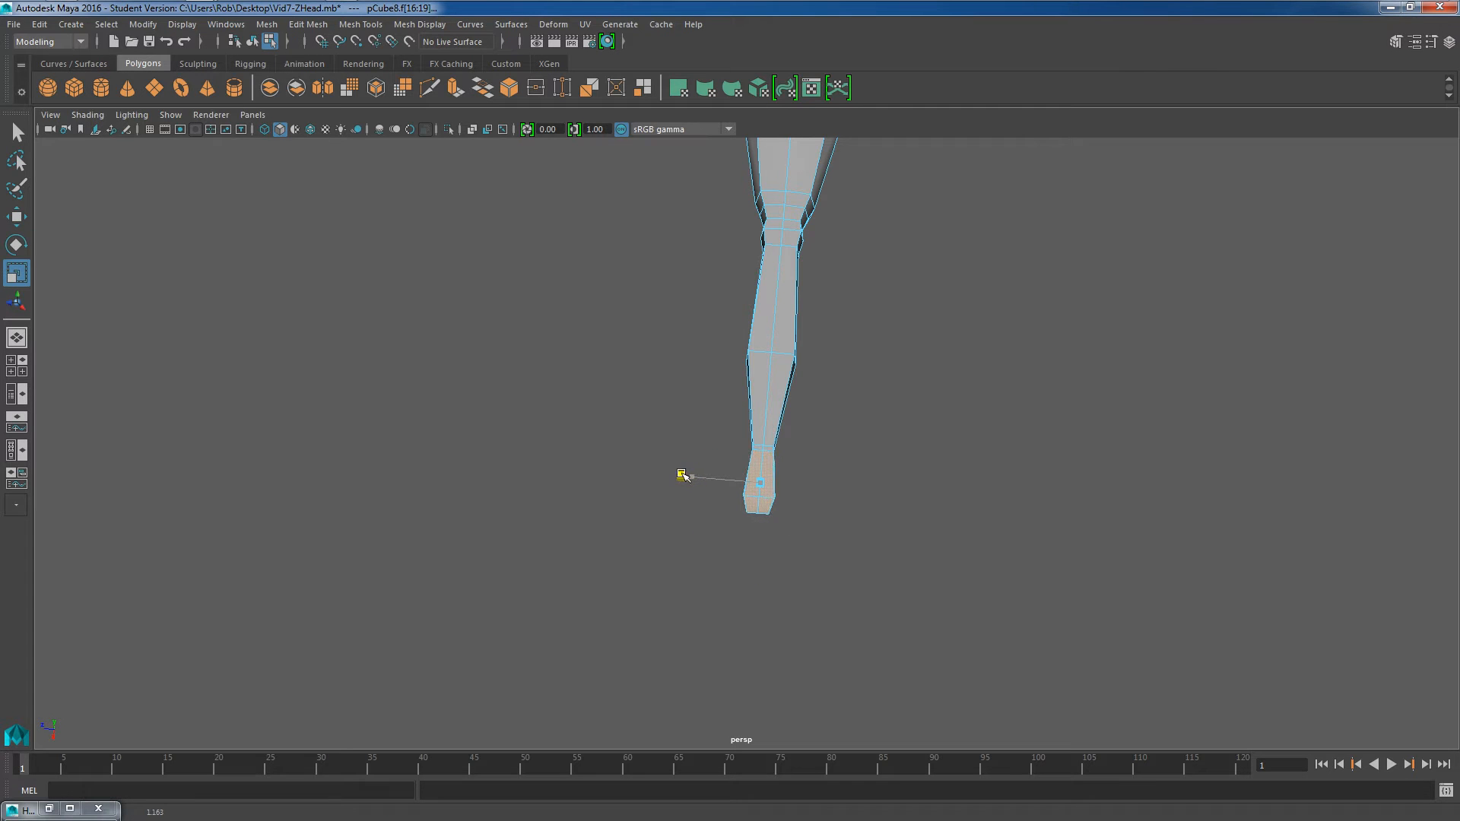
{"action": "key", "text": "w"}
{"action": "left_click_drag", "start_coordinate": [756, 547], "coordinate": [756, 548]}
{"action": "left_click", "coordinate": [880, 486]}
Reselect the hand faces, enlarge them uniformly and move them outward along X
{"action": "scroll", "coordinate": [847, 472], "scroll_direction": "down", "scroll_amount": 5}
{"action": "left_click_drag", "start_coordinate": [589, 341], "coordinate": [505, 391], "text": "alt"}
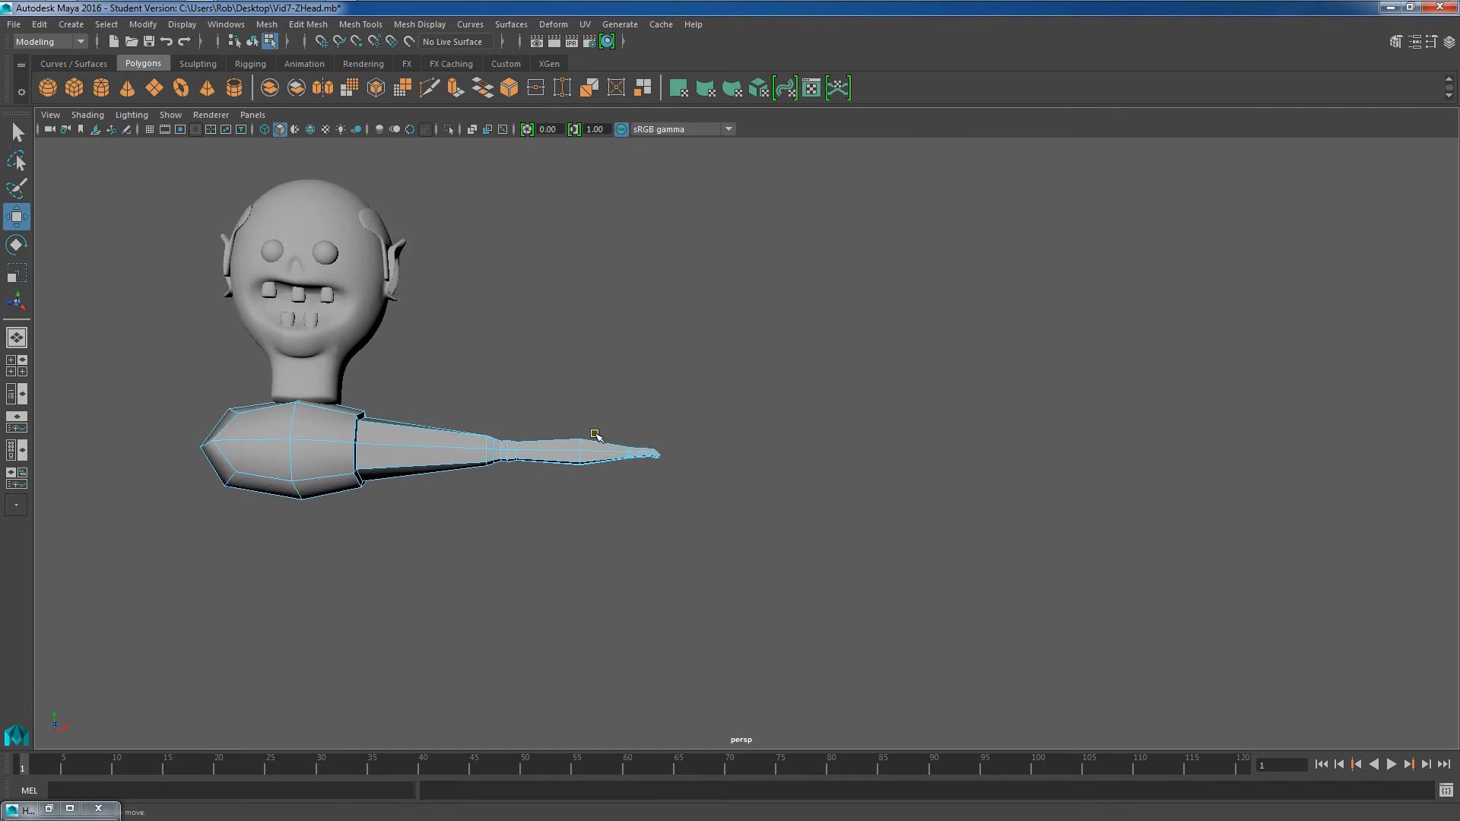
{"action": "scroll", "coordinate": [639, 459], "scroll_direction": "up", "scroll_amount": 6}
{"action": "left_click_drag", "start_coordinate": [536, 491], "coordinate": [651, 408]}
{"action": "key", "text": "r"}
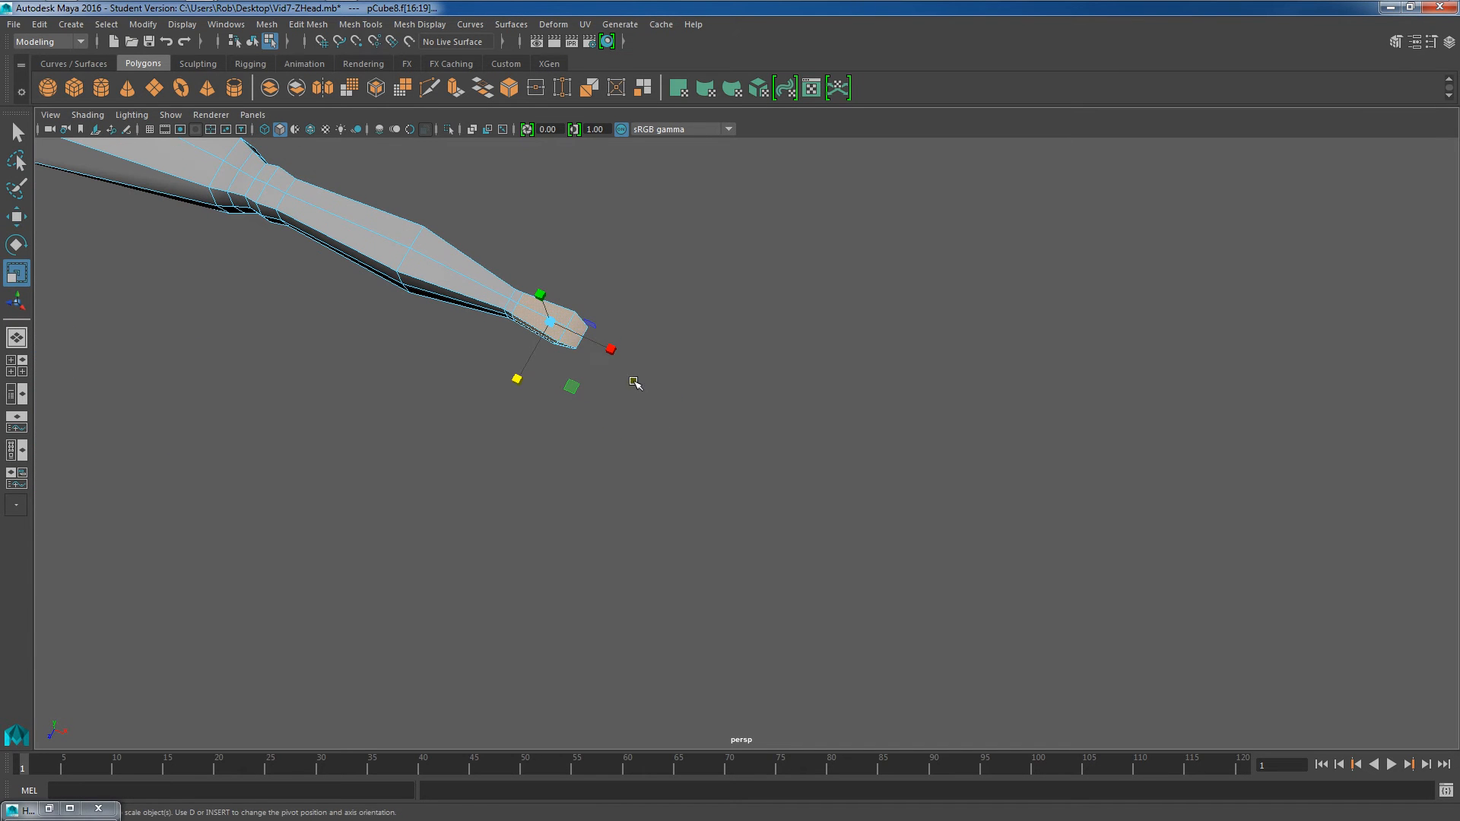
{"action": "left_click_drag", "start_coordinate": [559, 331], "coordinate": [622, 360]}
{"action": "key", "text": "w"}
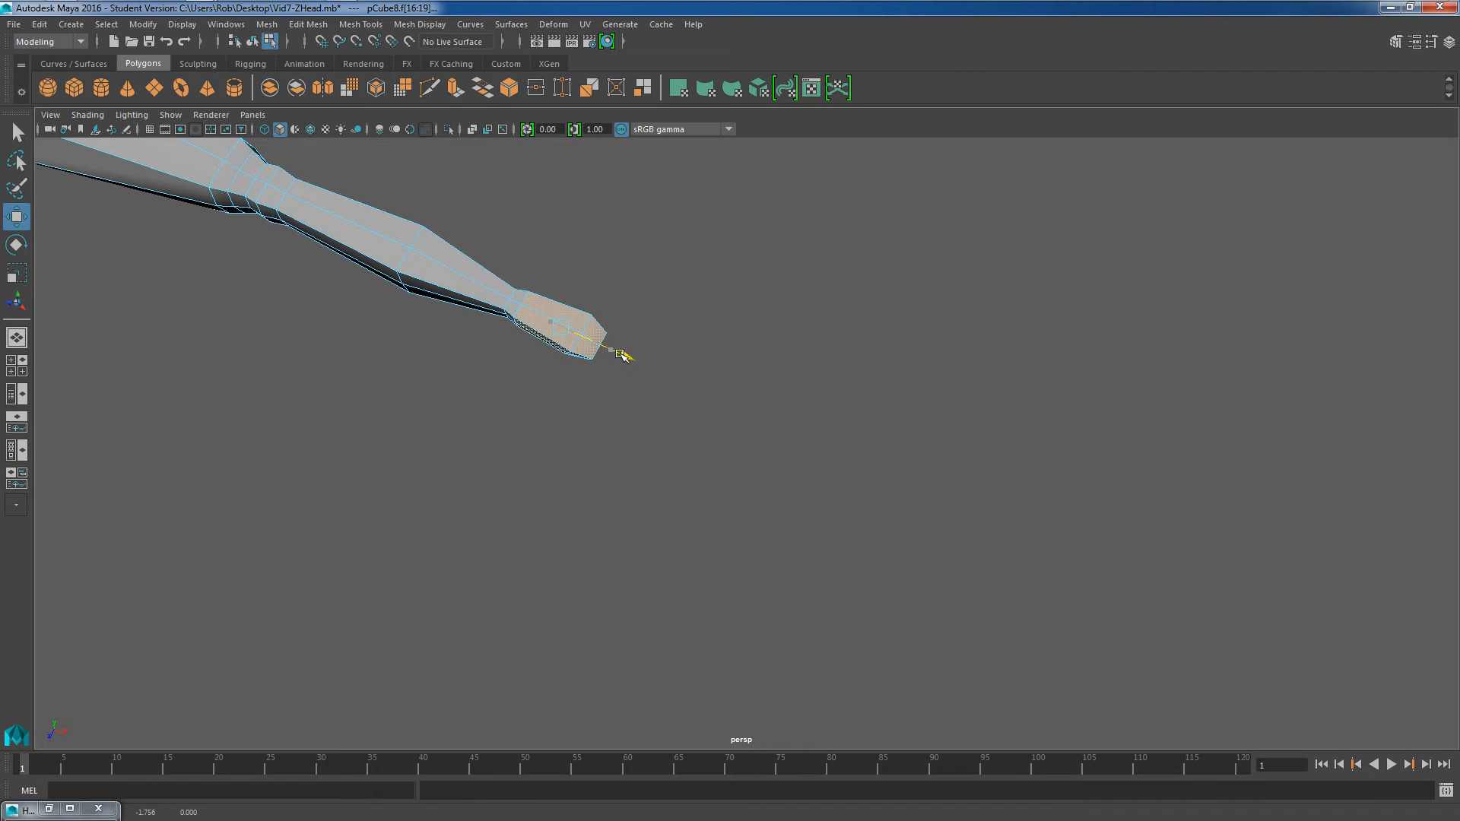
{"action": "left_click_drag", "start_coordinate": [539, 417], "coordinate": [526, 385], "text": "alt"}
{"action": "right_click_drag", "start_coordinate": [525, 385], "coordinate": [696, 354], "text": "alt"}
{"action": "middle_click_drag", "start_coordinate": [411, 372], "coordinate": [701, 402], "text": "alt"}
{"action": "scroll", "coordinate": [487, 403], "scroll_direction": "down", "scroll_amount": 8}
{"action": "left_click", "coordinate": [516, 510]}
{"action": "middle_click_drag", "start_coordinate": [467, 505], "coordinate": [506, 389], "text": "alt"}
{"action": "left_click_drag", "start_coordinate": [506, 389], "coordinate": [671, 297], "text": "alt"}
{"action": "scroll", "coordinate": [671, 297], "scroll_direction": "down", "scroll_amount": 2}
{"action": "left_click", "coordinate": [650, 355]}
{"action": "left_click", "coordinate": [658, 388], "text": "shift"}
{"action": "left_click_drag", "start_coordinate": [765, 489], "coordinate": [681, 435], "text": "alt"}
{"action": "right_click_drag", "start_coordinate": [685, 383], "coordinate": [636, 379]}
{"action": "left_click", "coordinate": [674, 398]}
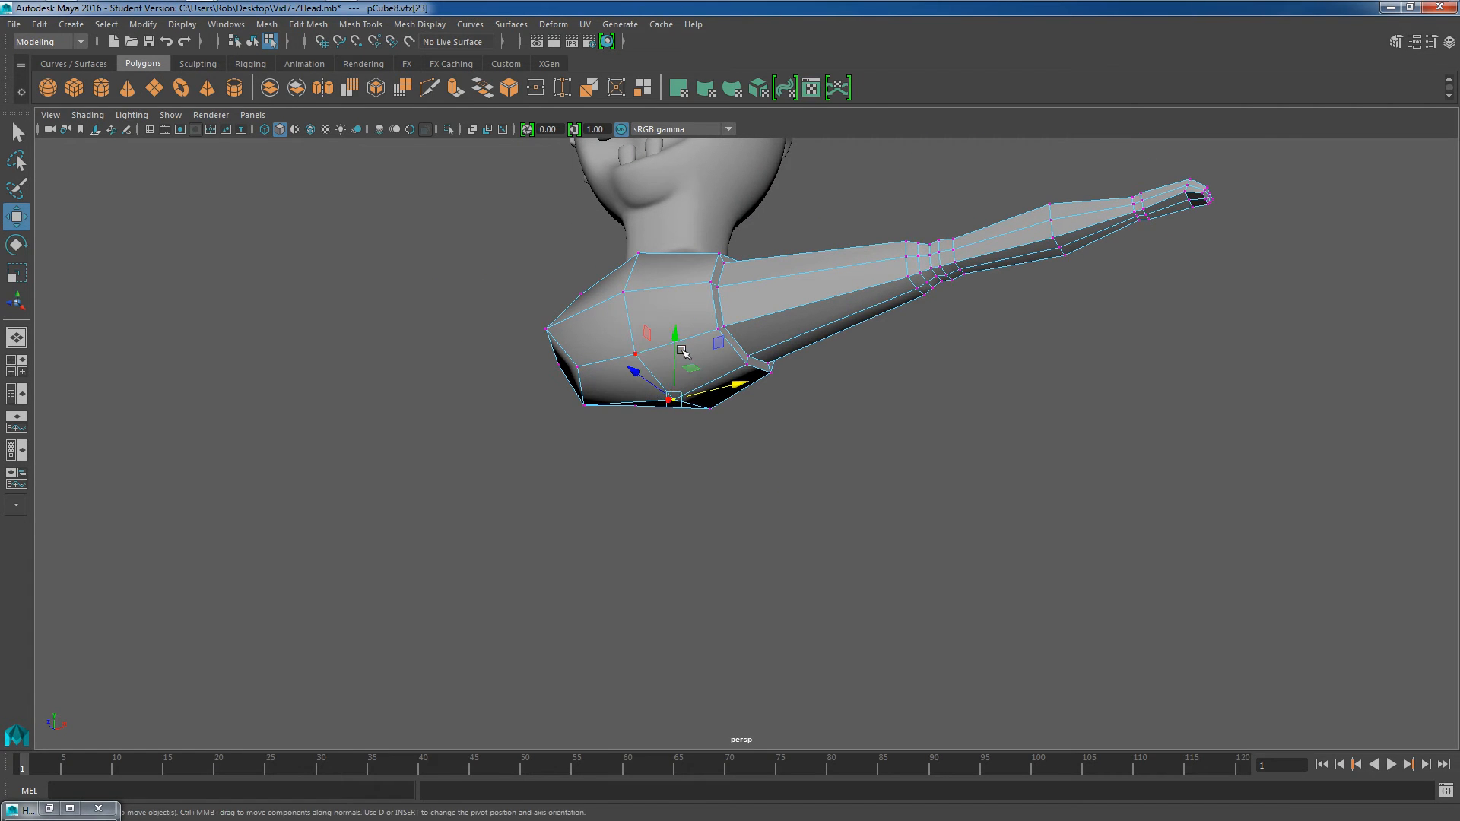
{"action": "left_click_drag", "start_coordinate": [694, 400], "coordinate": [731, 417], "text": "alt"}
Extrude the four underside faces of the upper torso downward and scale the new end faces inward to taper the chest
{"action": "right_click_drag", "start_coordinate": [732, 417], "coordinate": [729, 434]}
{"action": "left_click", "coordinate": [729, 433]}
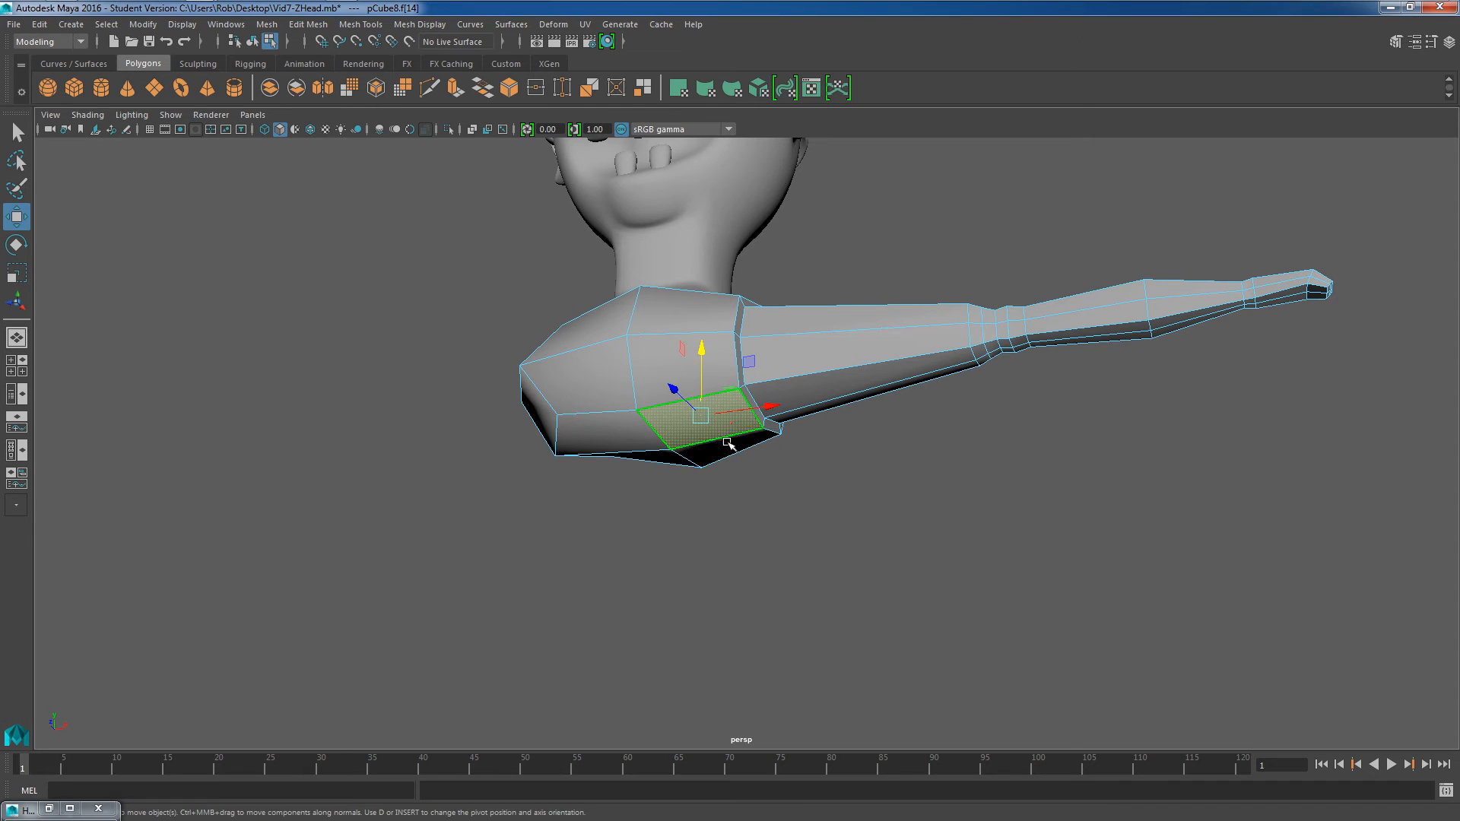
{"action": "left_click", "coordinate": [733, 441], "text": "shift"}
{"action": "left_click_drag", "start_coordinate": [779, 512], "coordinate": [816, 552], "text": "alt"}
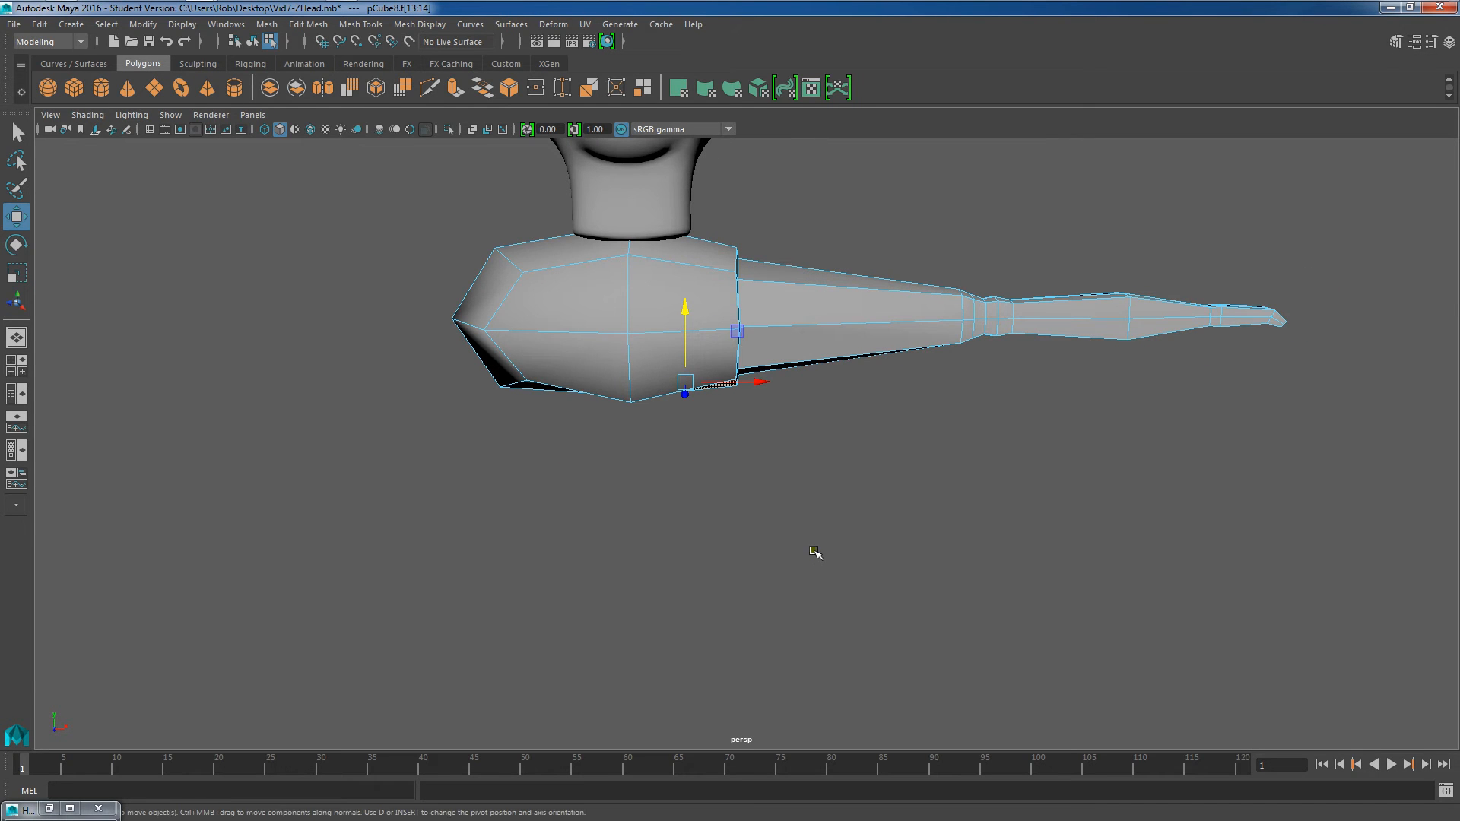
{"action": "left_click_drag", "start_coordinate": [701, 570], "coordinate": [645, 577], "text": "alt"}
{"action": "left_click", "coordinate": [628, 440], "text": "shift"}
{"action": "left_click", "coordinate": [630, 461], "text": "shift"}
{"action": "key", "text": "ctrl+e"}
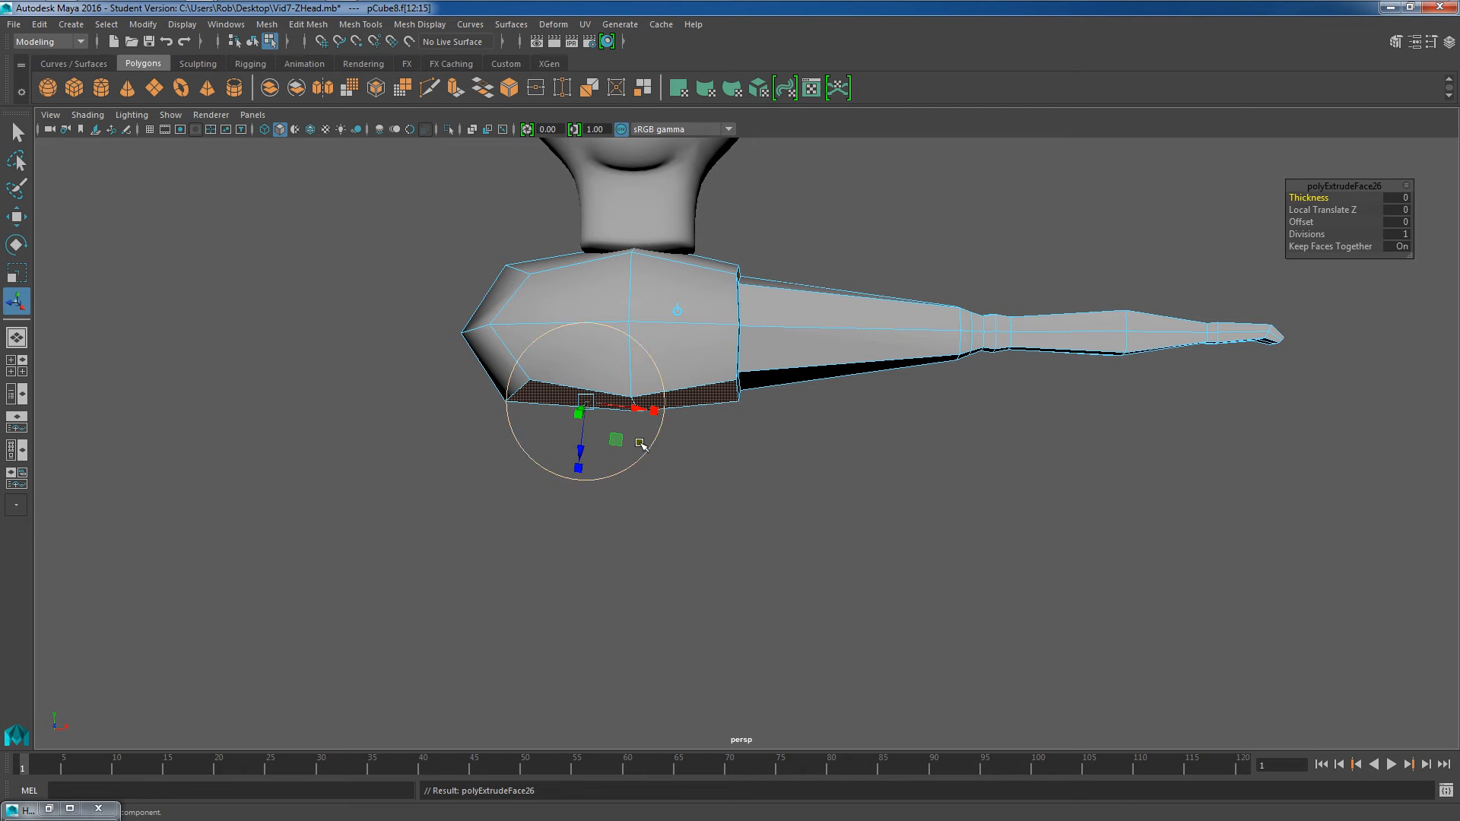
{"action": "left_click_drag", "start_coordinate": [581, 462], "coordinate": [569, 567]}
{"action": "left_click_drag", "start_coordinate": [670, 360], "coordinate": [675, 384], "text": "alt"}
{"action": "key", "text": "r"}
{"action": "left_click_drag", "start_coordinate": [667, 559], "coordinate": [567, 514], "text": "alt"}
Extrude the torso's bottom faces downward again to form a shorter section below the waist
{"action": "left_click_drag", "start_coordinate": [636, 407], "coordinate": [641, 442], "text": "alt"}
{"action": "scroll", "coordinate": [698, 371], "scroll_direction": "down", "scroll_amount": 3}
{"action": "scroll", "coordinate": [697, 369], "scroll_direction": "down", "scroll_amount": 1}
{"action": "middle_click_drag", "start_coordinate": [698, 369], "coordinate": [703, 460], "text": "alt"}
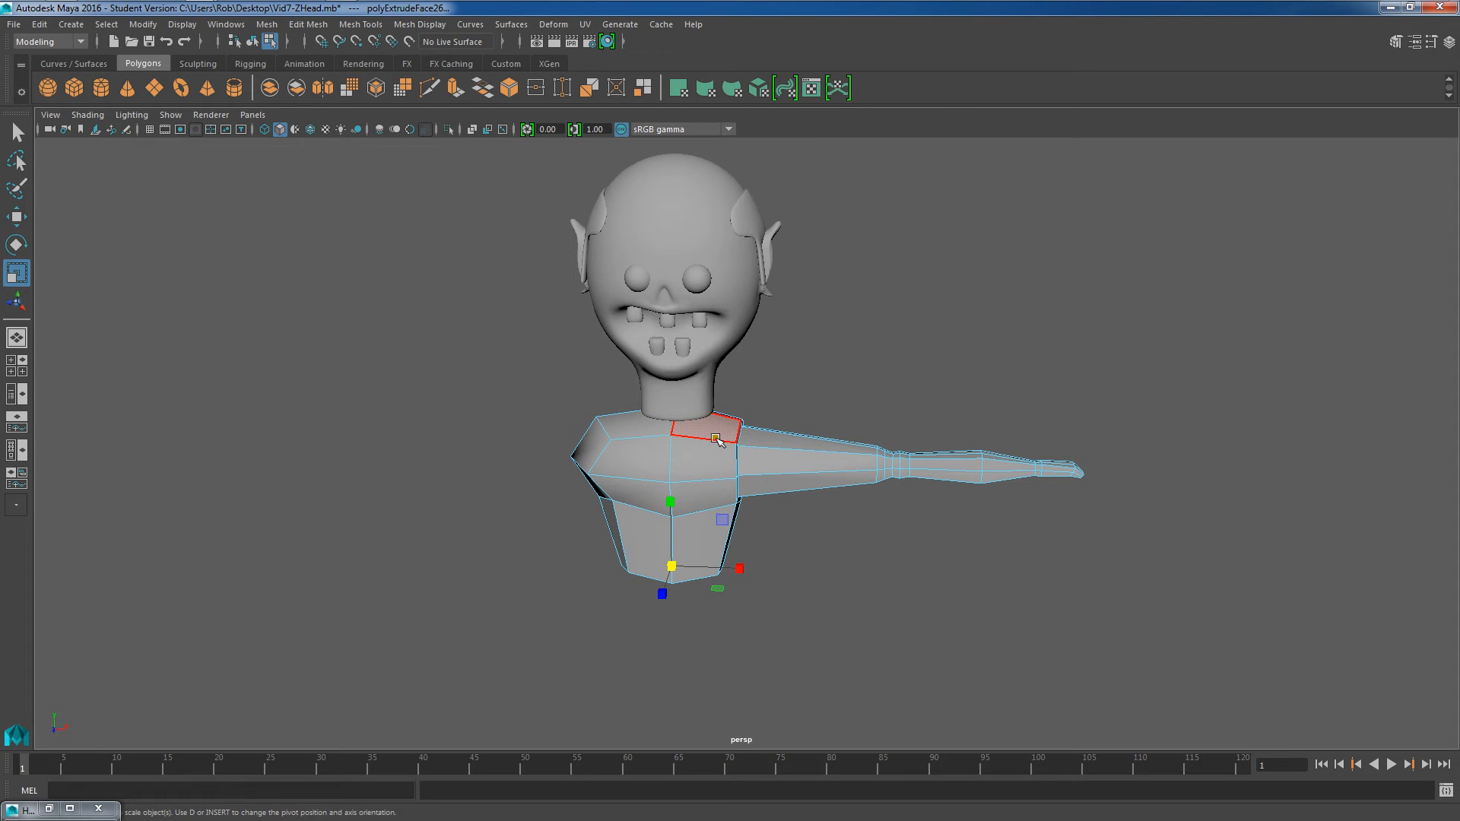
{"action": "middle_click_drag", "start_coordinate": [913, 355], "coordinate": [940, 262], "text": "alt"}
{"action": "scroll", "coordinate": [860, 381], "scroll_direction": "up", "scroll_amount": 4}
{"action": "middle_click_drag", "start_coordinate": [861, 381], "coordinate": [857, 326], "text": "alt"}
{"action": "mouse_move", "coordinate": [825, 409]}
{"action": "left_mouse_down", "text": "alt"}
{"action": "mouse_move", "coordinate": [827, 353]}
{"action": "mouse_move", "coordinate": [837, 384]}
{"action": "left_mouse_up", "text": "alt"}
{"action": "key", "text": "ctrl+e"}
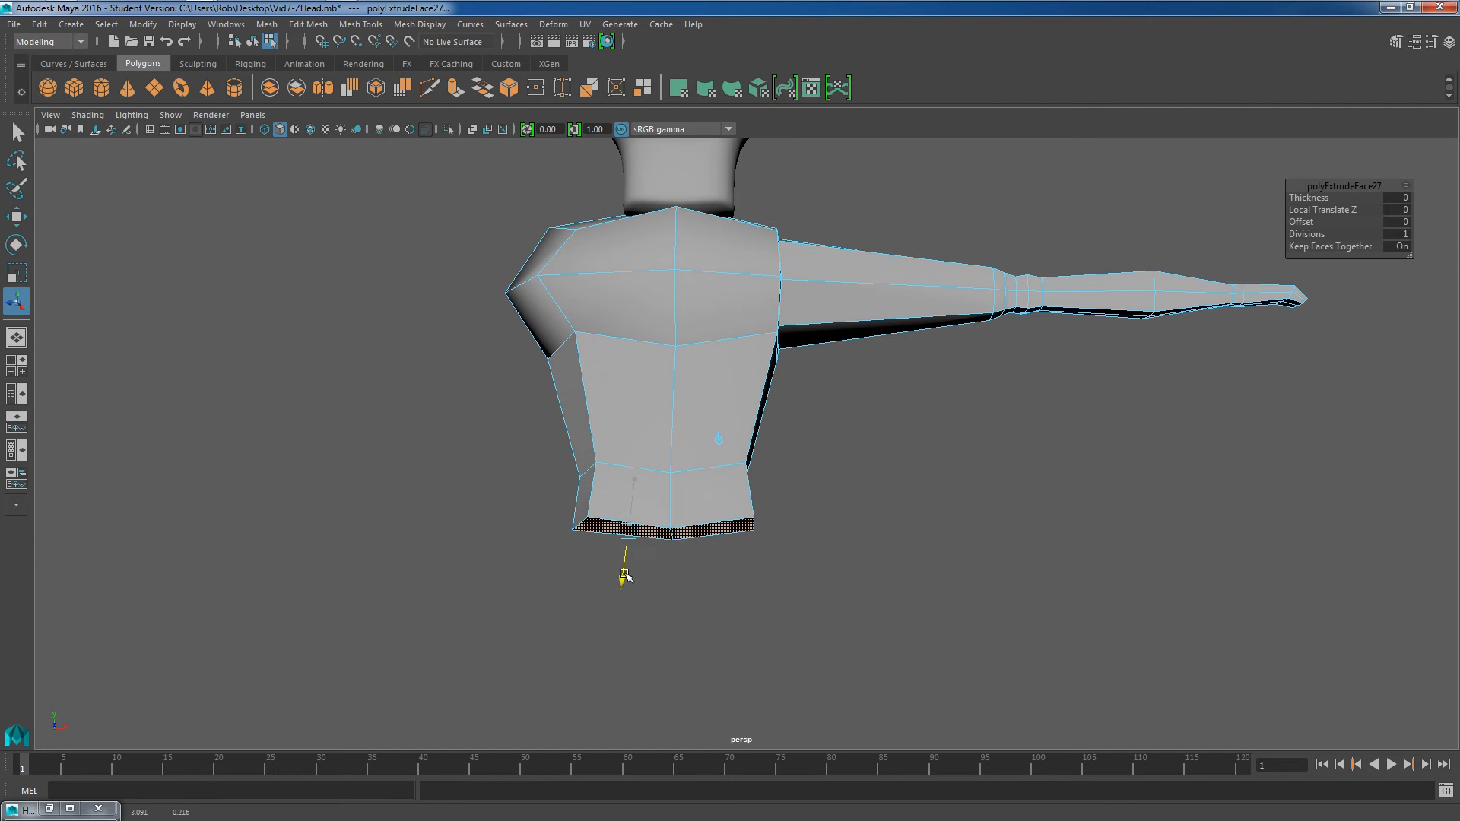
{"action": "left_click_drag", "start_coordinate": [625, 596], "coordinate": [620, 608]}
Extrude a thin final segment from the torso's bottom faces and clear the selection
{"action": "left_click_drag", "start_coordinate": [832, 476], "coordinate": [848, 397], "text": "alt"}
{"action": "key", "text": "ctrl+e"}
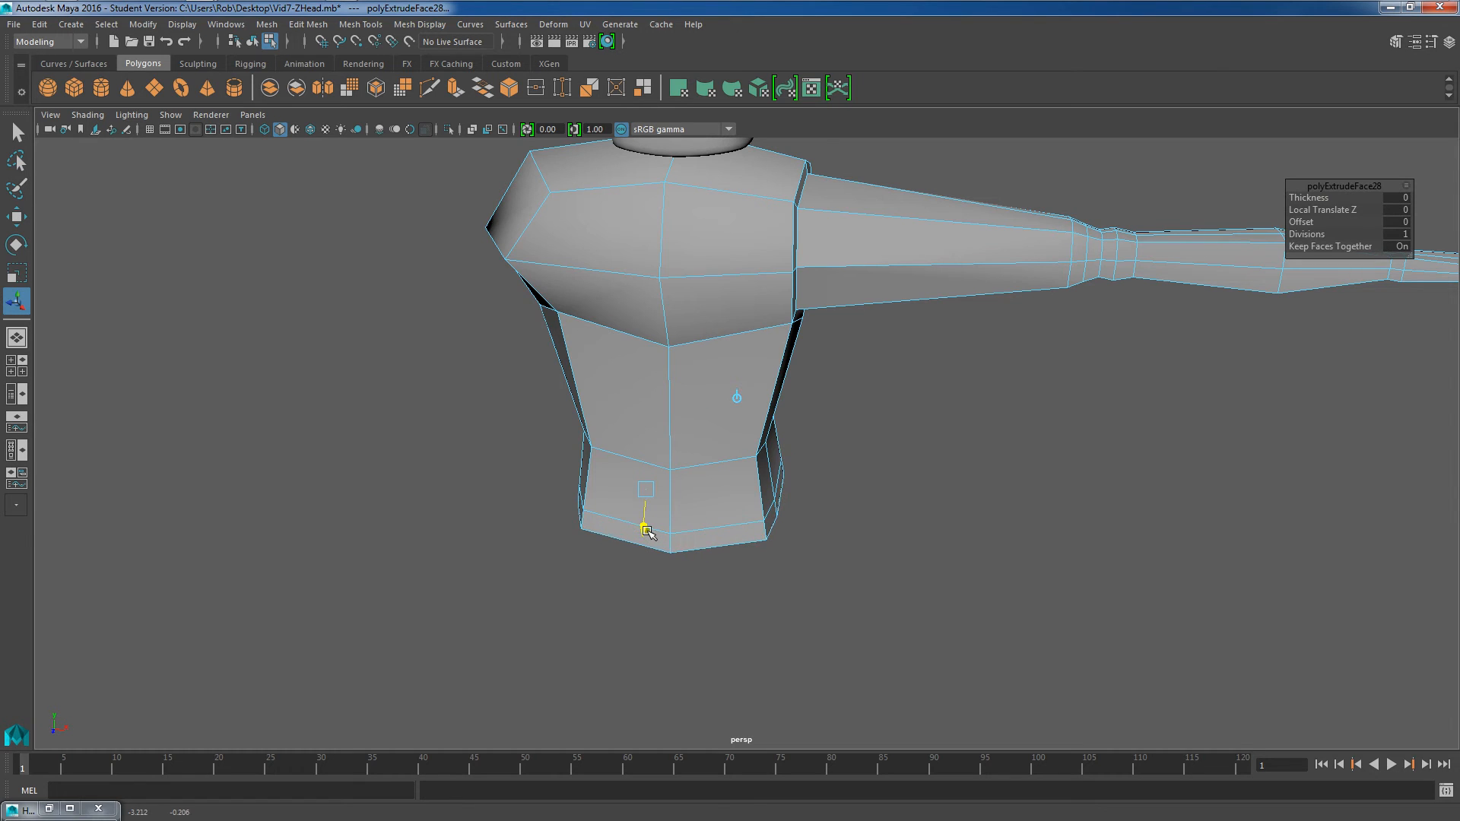
{"action": "left_click", "coordinate": [942, 462]}
Preview the body as a smoothed mesh, return it to the unsmoothed display and examine its proportions against the head
{"action": "scroll", "coordinate": [942, 462], "scroll_direction": "down", "scroll_amount": 5}
{"action": "left_click_drag", "start_coordinate": [901, 462], "coordinate": [894, 348], "text": "alt"}
{"action": "scroll", "coordinate": [895, 436], "scroll_direction": "up", "scroll_amount": 3}
{"action": "key", "text": "3"}
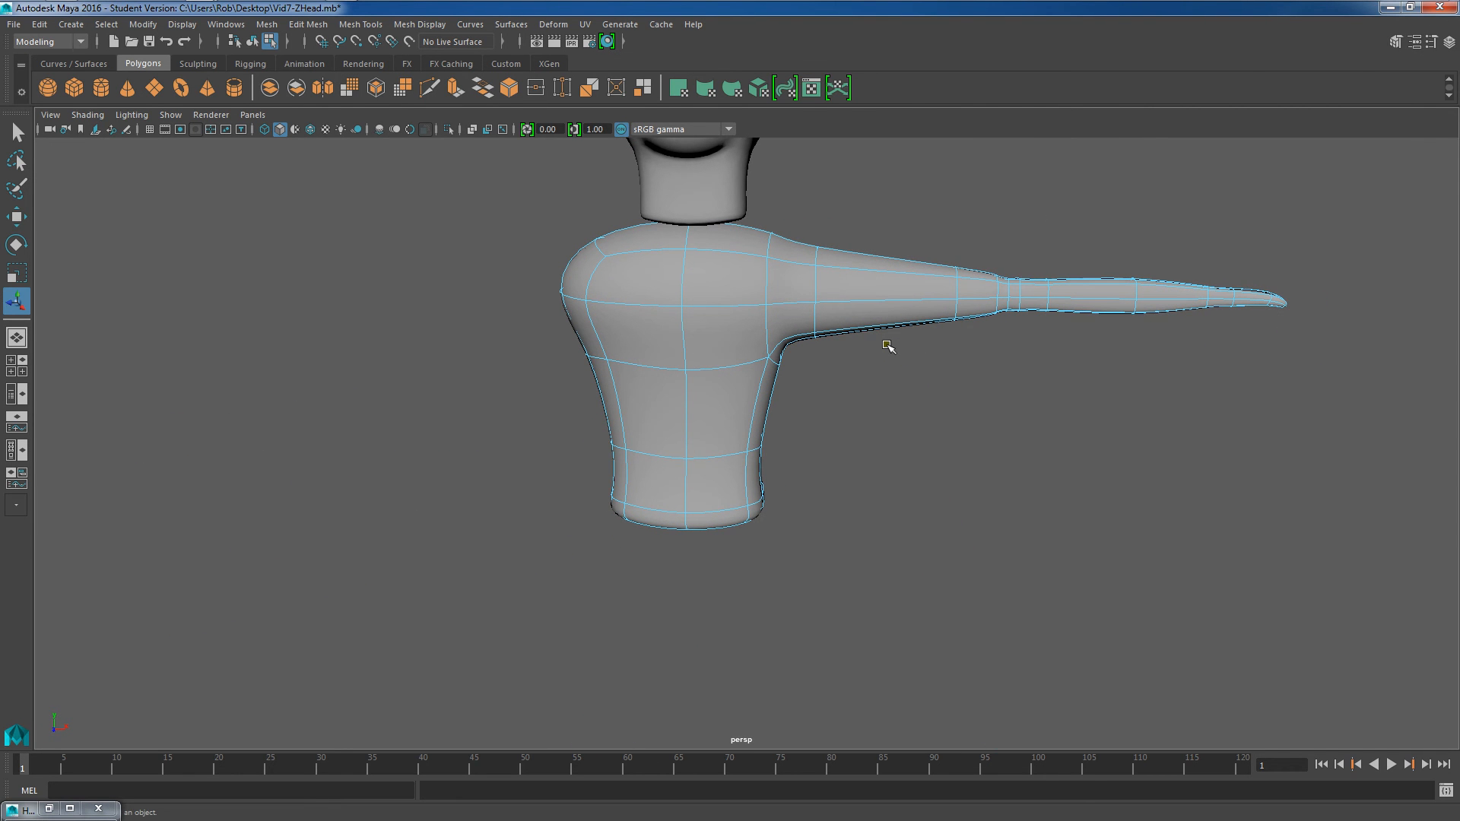
{"action": "key", "text": "1"}
{"action": "scroll", "coordinate": [867, 395], "scroll_direction": "down", "scroll_amount": 5}
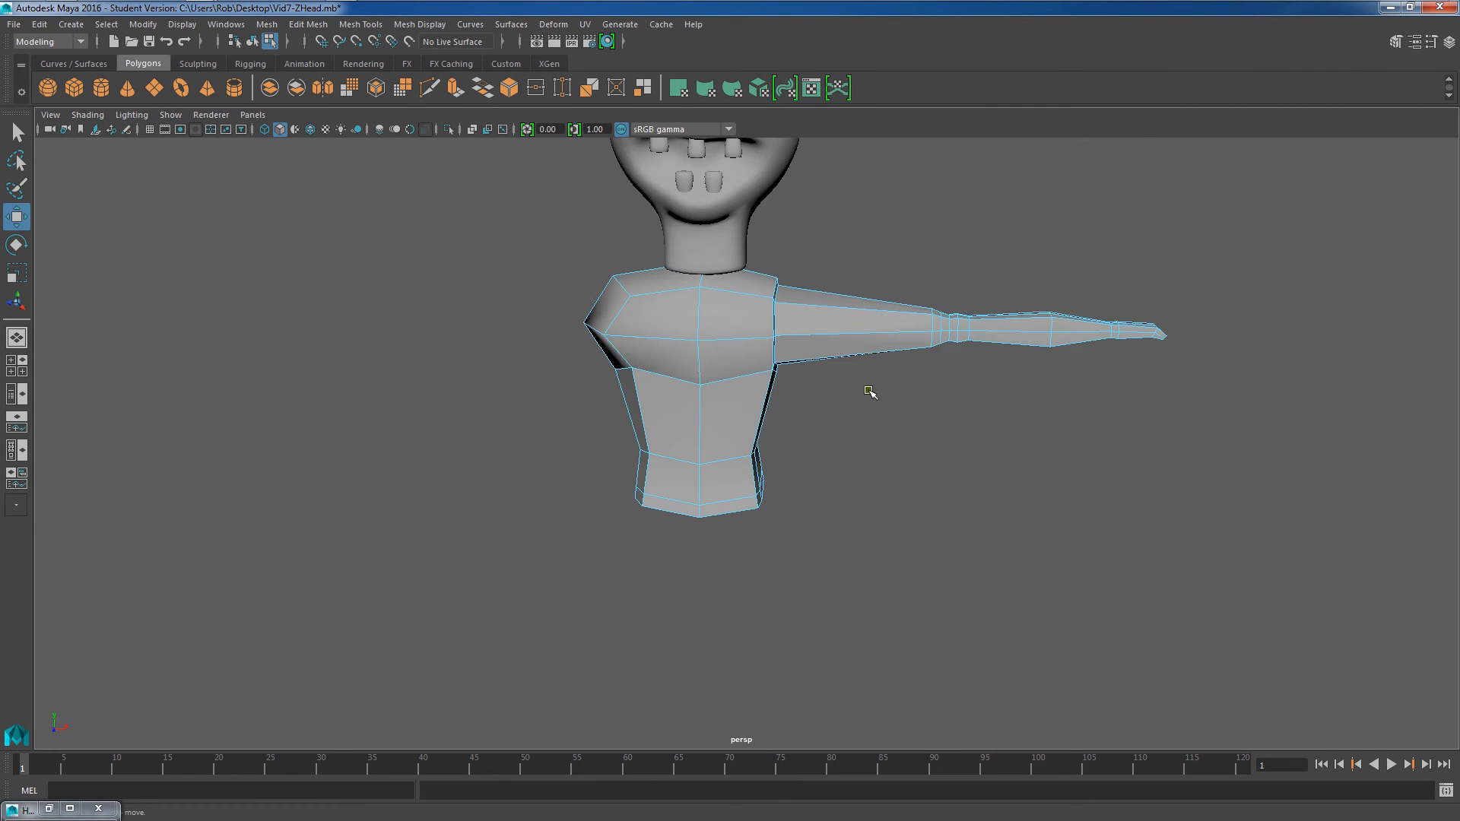
{"action": "scroll", "coordinate": [806, 432], "scroll_direction": "up", "scroll_amount": 2}
{"action": "left_click_drag", "start_coordinate": [779, 417], "coordinate": [805, 442], "text": "alt"}
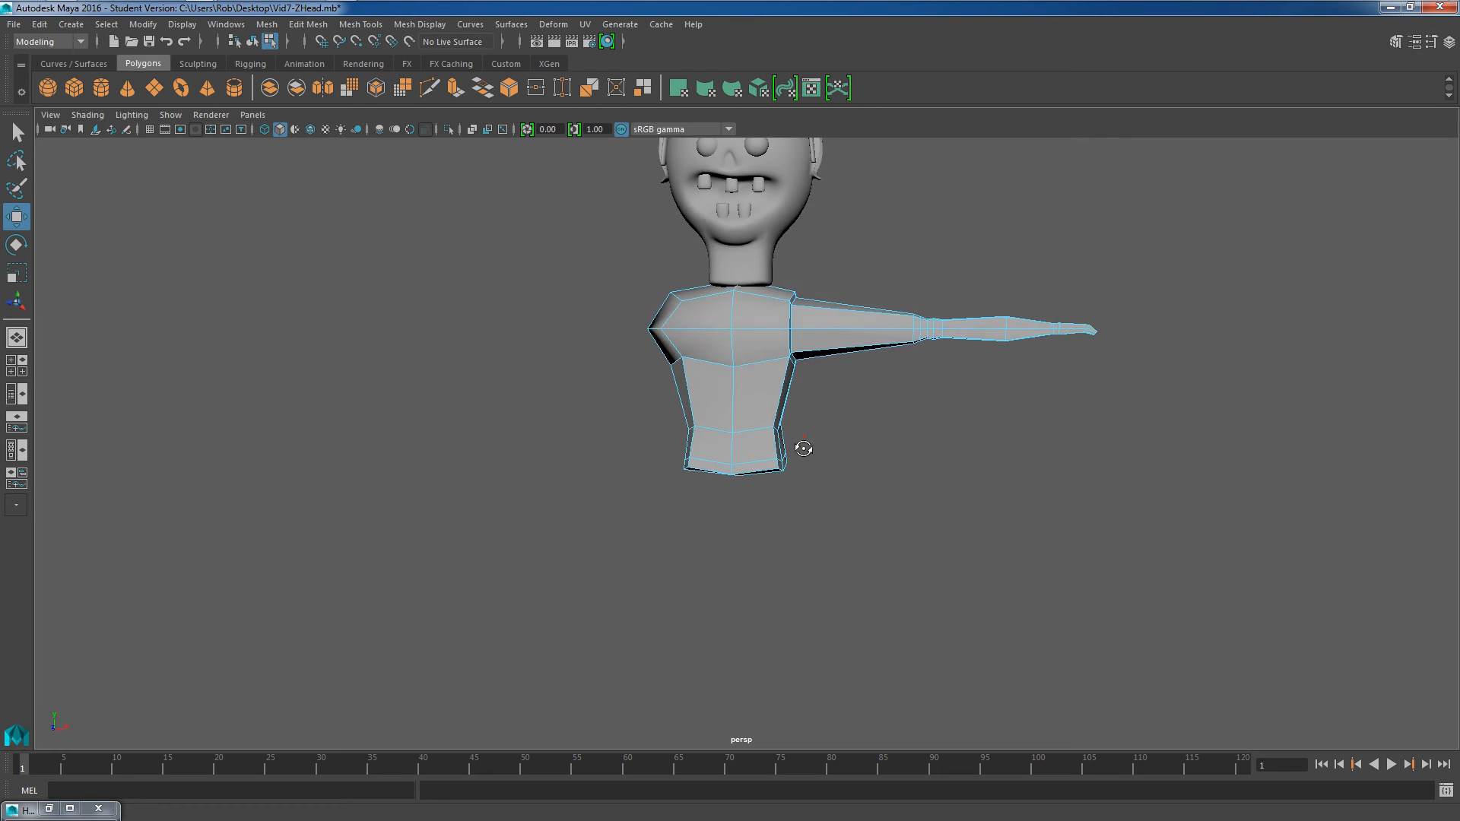
{"action": "scroll", "coordinate": [825, 432], "scroll_direction": "down", "scroll_amount": 6}
{"action": "scroll", "coordinate": [819, 425], "scroll_direction": "up", "scroll_amount": 3}
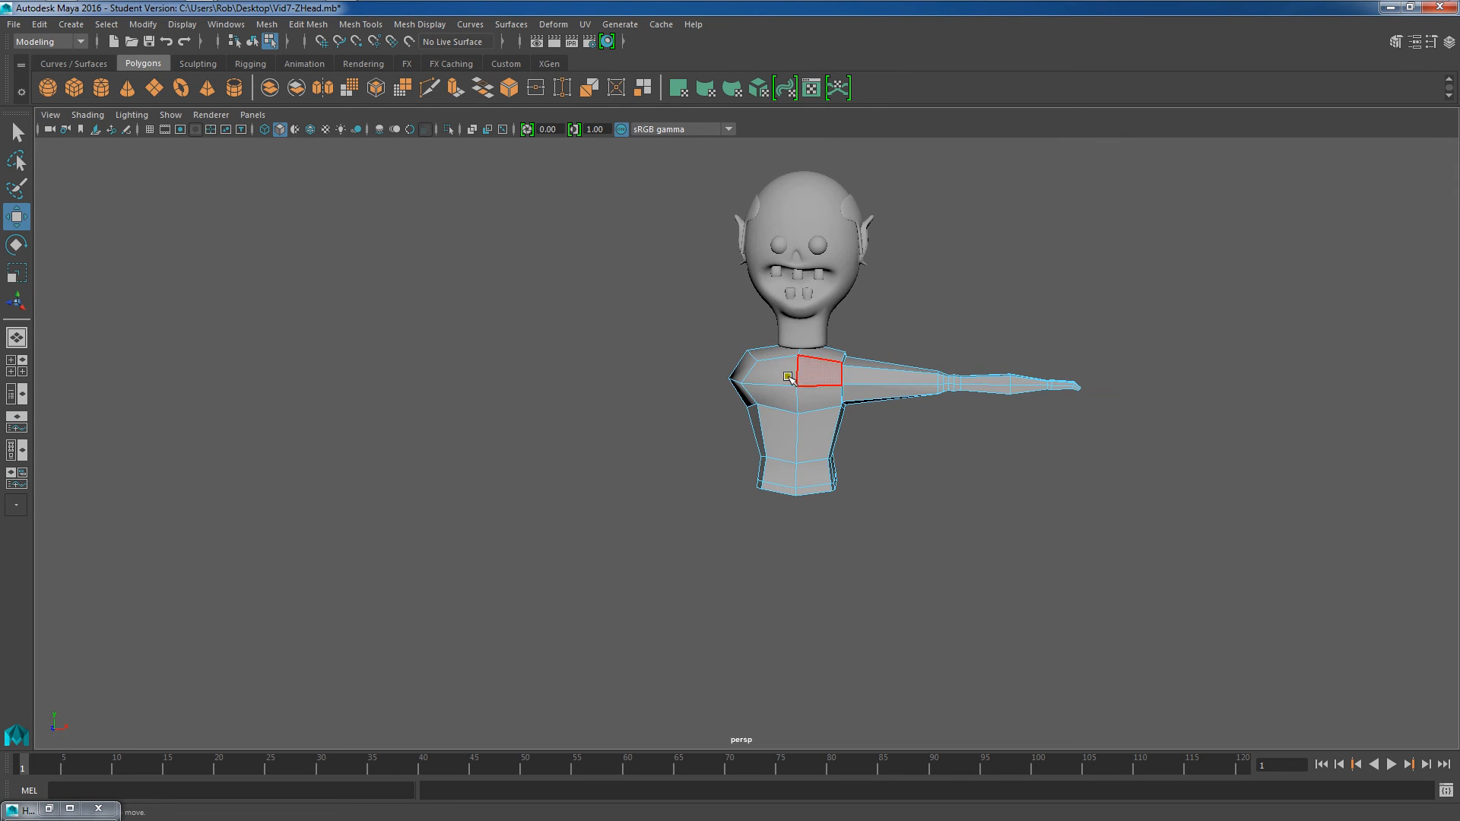
{"action": "left_click_drag", "start_coordinate": [788, 404], "coordinate": [777, 414], "text": "alt"}
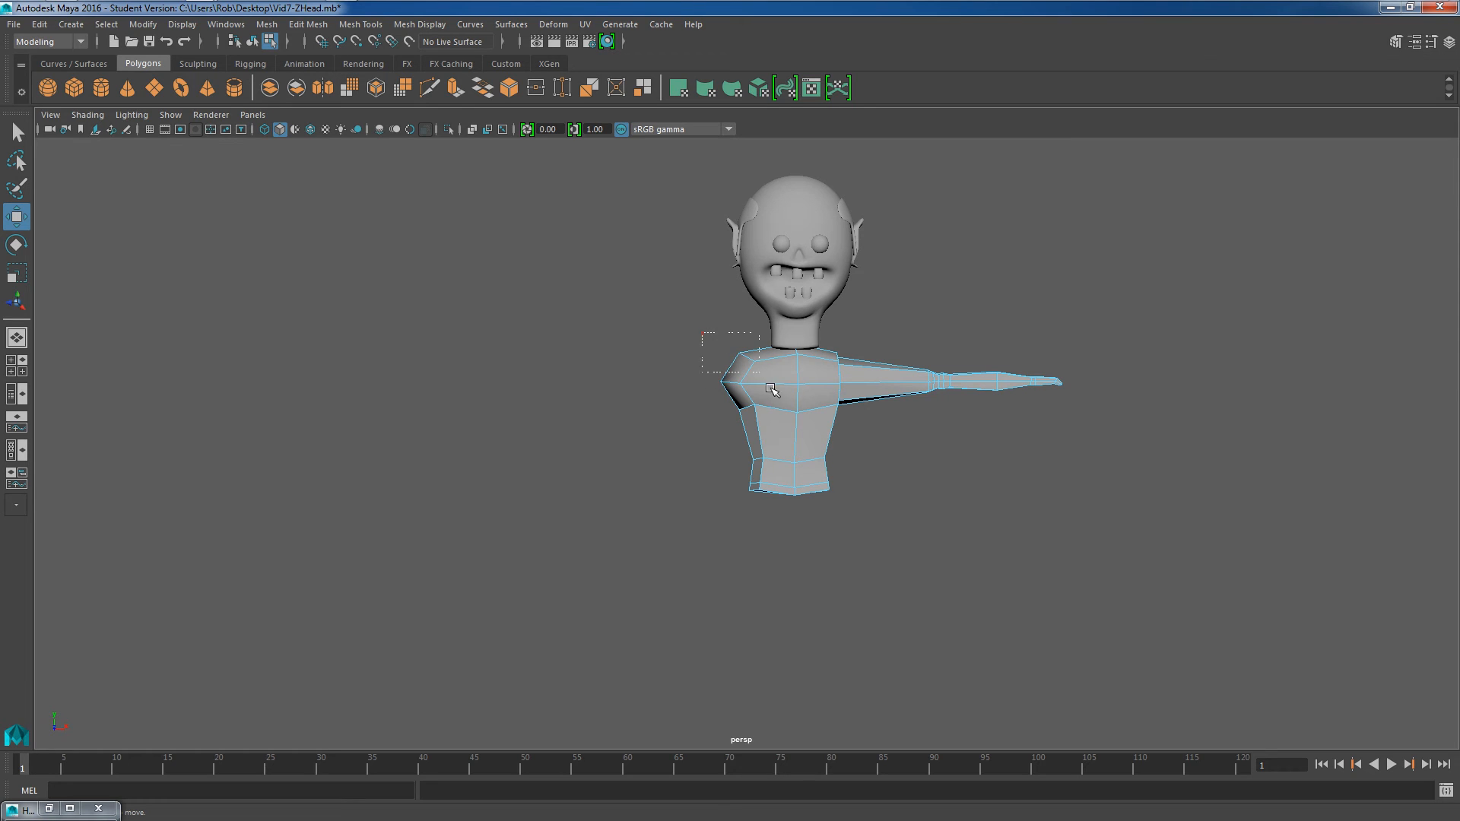
Select the whole body object, enlarge it uniformly, stretch it vertically and reposition it beneath the neck
{"action": "left_click_drag", "start_coordinate": [821, 515], "coordinate": [969, 477]}
{"action": "left_click", "coordinate": [967, 476]}
{"action": "right_click_drag", "start_coordinate": [784, 372], "coordinate": [865, 340]}
{"action": "left_click", "coordinate": [801, 399]}
{"action": "key", "text": "r"}
{"action": "left_click_drag", "start_coordinate": [772, 375], "coordinate": [787, 377]}
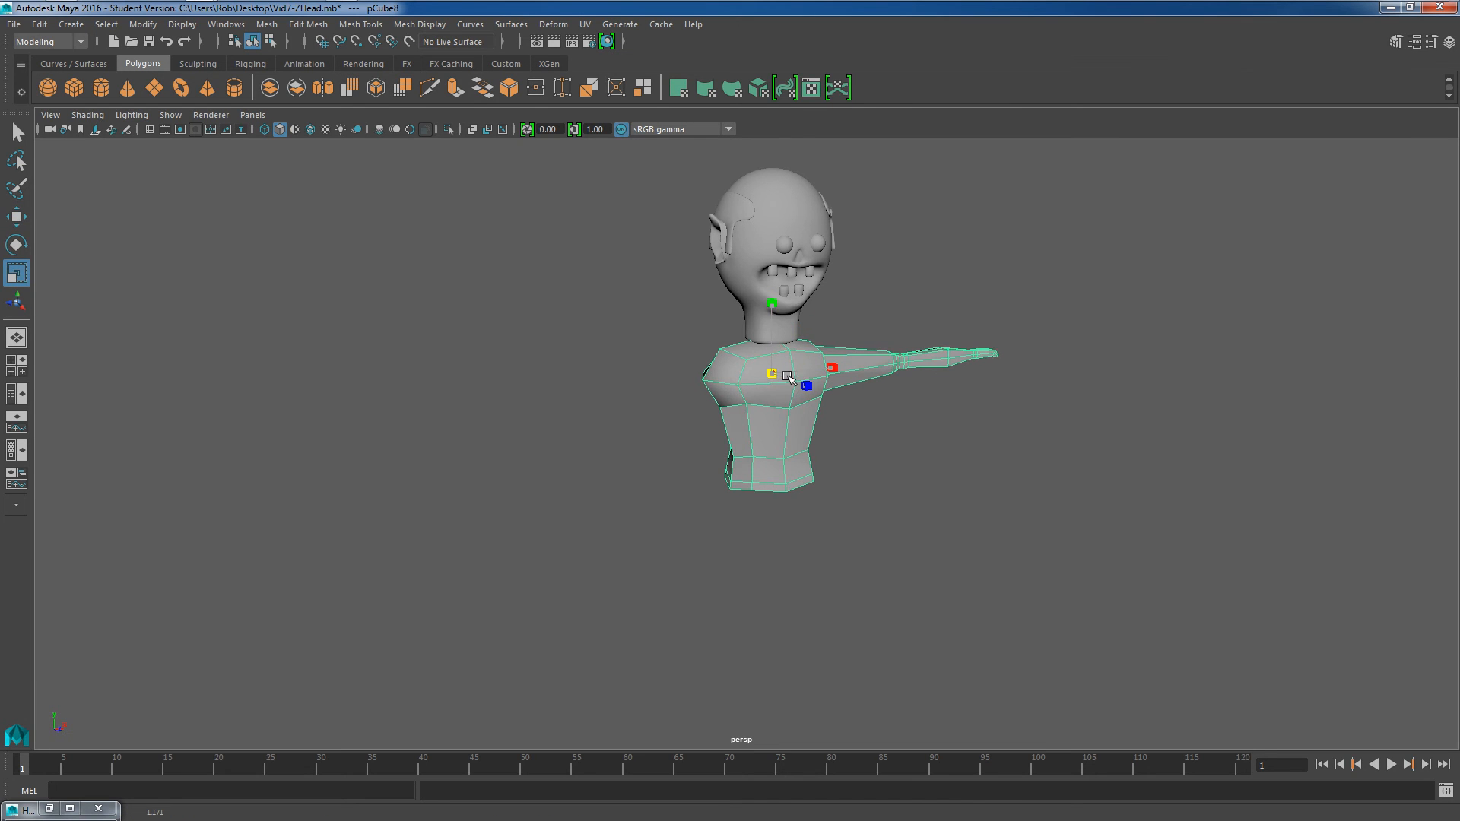
{"action": "left_click_drag", "start_coordinate": [780, 300], "coordinate": [775, 298]}
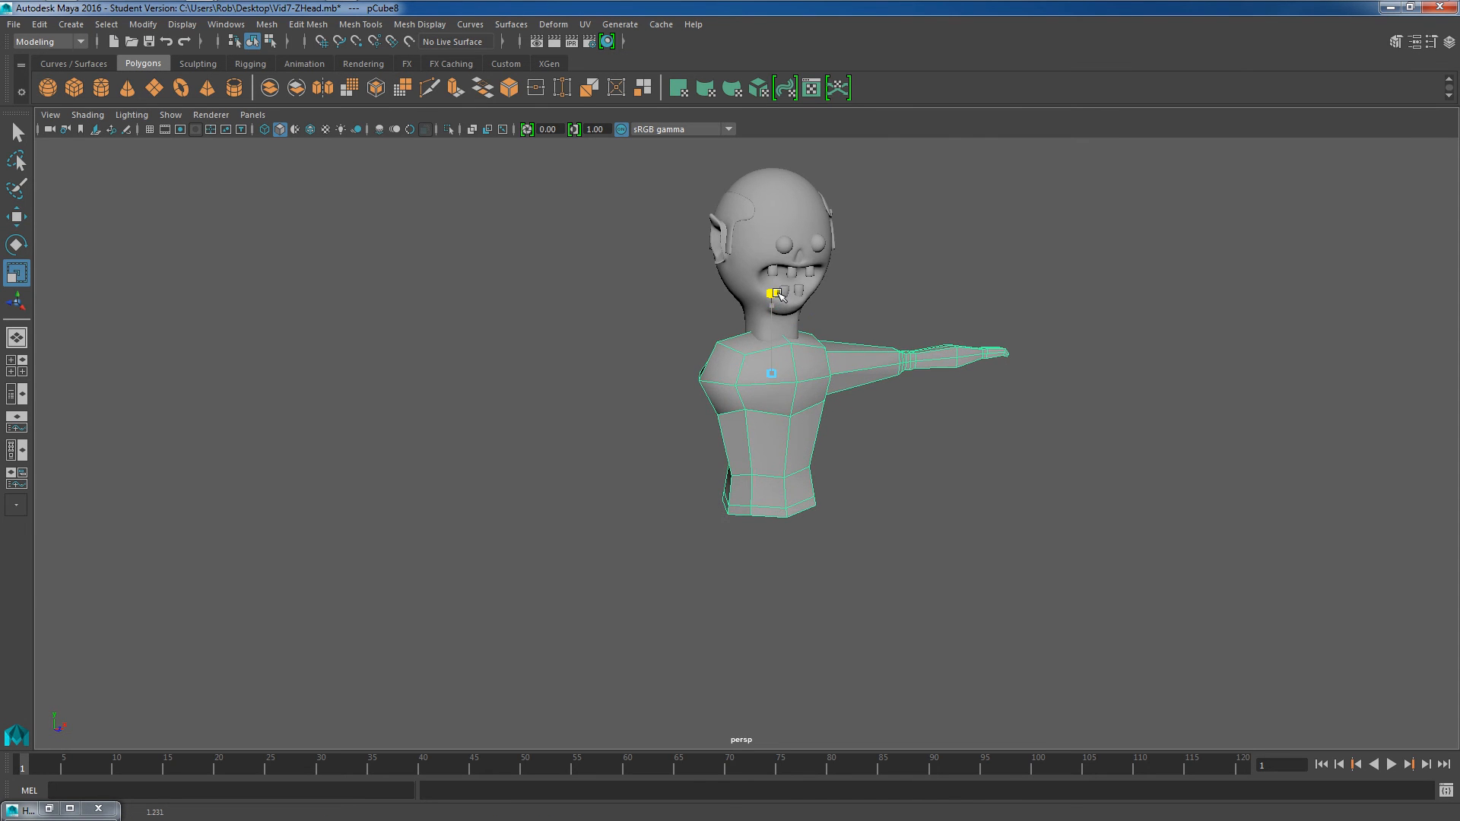
{"action": "key", "text": "w"}
{"action": "left_click_drag", "start_coordinate": [780, 297], "coordinate": [784, 305]}
{"action": "left_click_drag", "start_coordinate": [1005, 323], "coordinate": [950, 330], "text": "alt"}
{"action": "middle_click_drag", "start_coordinate": [956, 351], "coordinate": [906, 376], "text": "alt"}
{"action": "left_click_drag", "start_coordinate": [906, 376], "coordinate": [841, 266], "text": "alt"}
{"action": "left_click_drag", "start_coordinate": [762, 359], "coordinate": [820, 188], "text": "alt"}
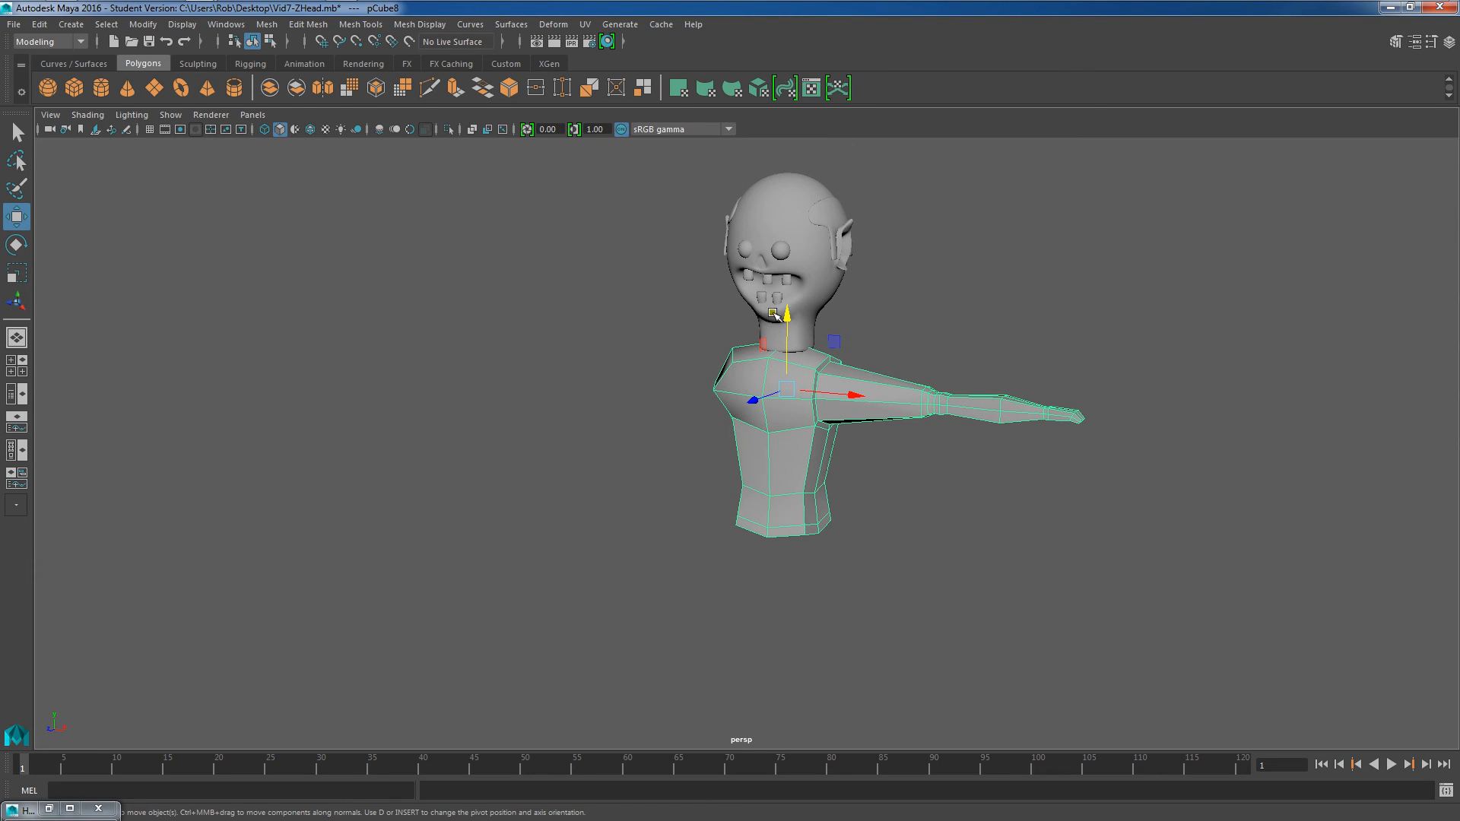
{"action": "left_click_drag", "start_coordinate": [907, 563], "coordinate": [938, 555], "text": "alt"}
Select the edge loop where the arm meets the shoulder and scale it down to slim the upper arm
{"action": "middle_click_drag", "start_coordinate": [855, 384], "coordinate": [851, 330], "text": "alt"}
{"action": "right_click_drag", "start_coordinate": [851, 330], "coordinate": [869, 361], "text": "alt"}
{"action": "left_click_drag", "start_coordinate": [868, 362], "coordinate": [823, 413], "text": "alt"}
{"action": "right_click_drag", "start_coordinate": [833, 386], "coordinate": [831, 338]}
{"action": "left_click", "coordinate": [829, 388]}
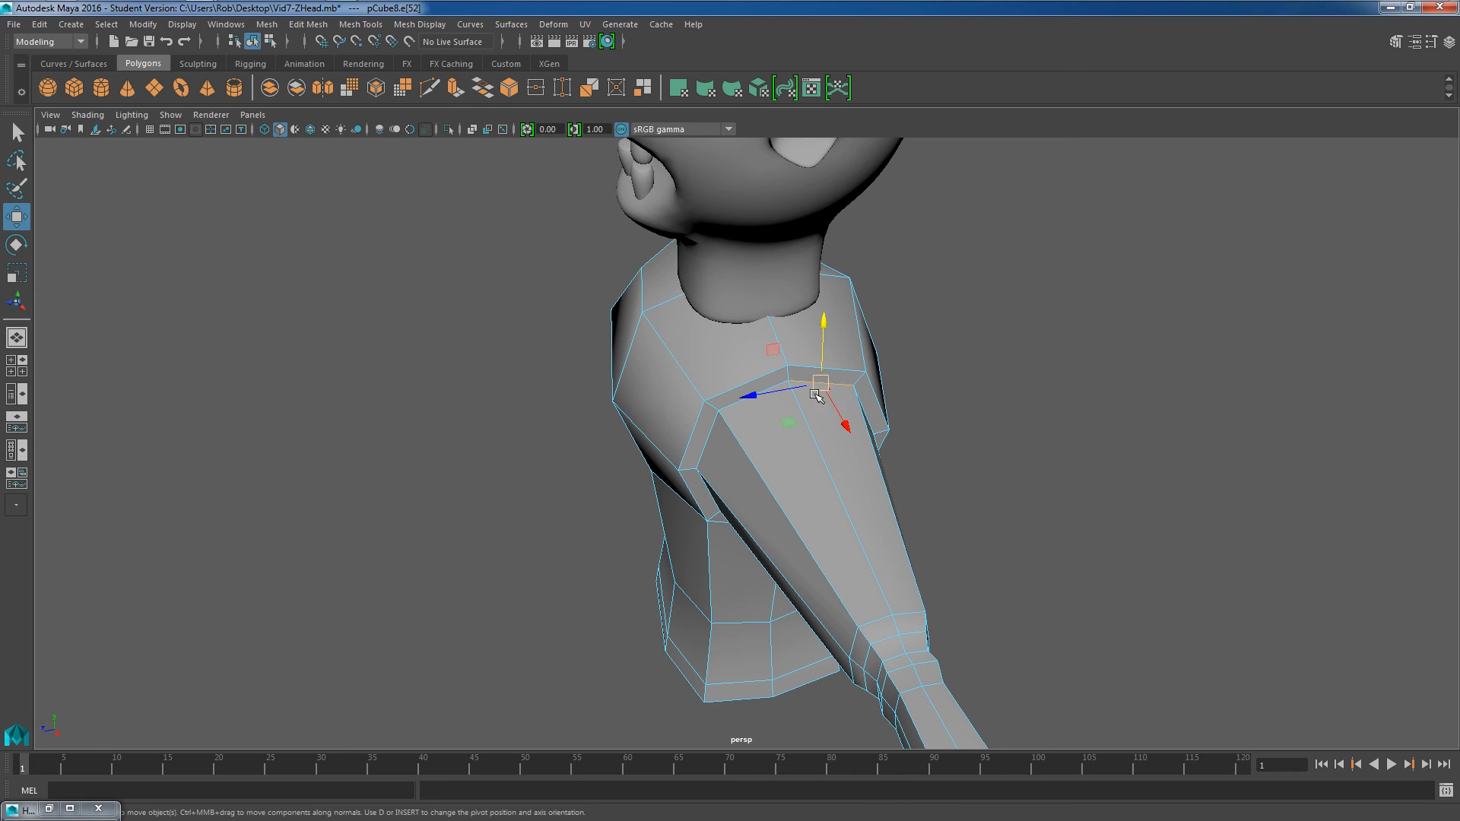
{"action": "double_click", "coordinate": [737, 406]}
{"action": "left_click_drag", "start_coordinate": [1023, 502], "coordinate": [871, 382], "text": "alt"}
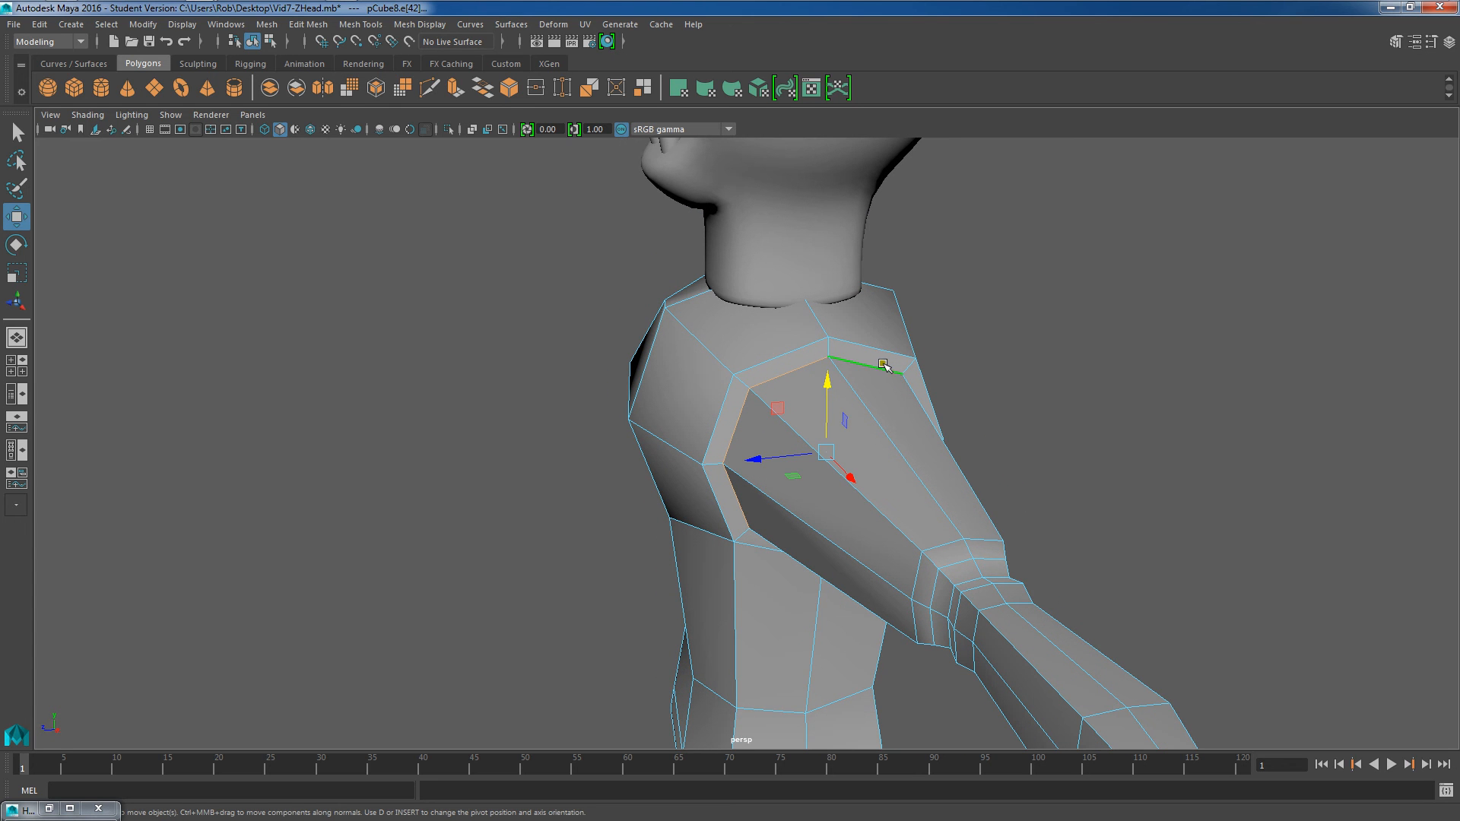
{"action": "right_click_drag", "start_coordinate": [838, 383], "coordinate": [839, 346]}
{"action": "double_click", "coordinate": [820, 362]}
{"action": "key", "text": "r"}
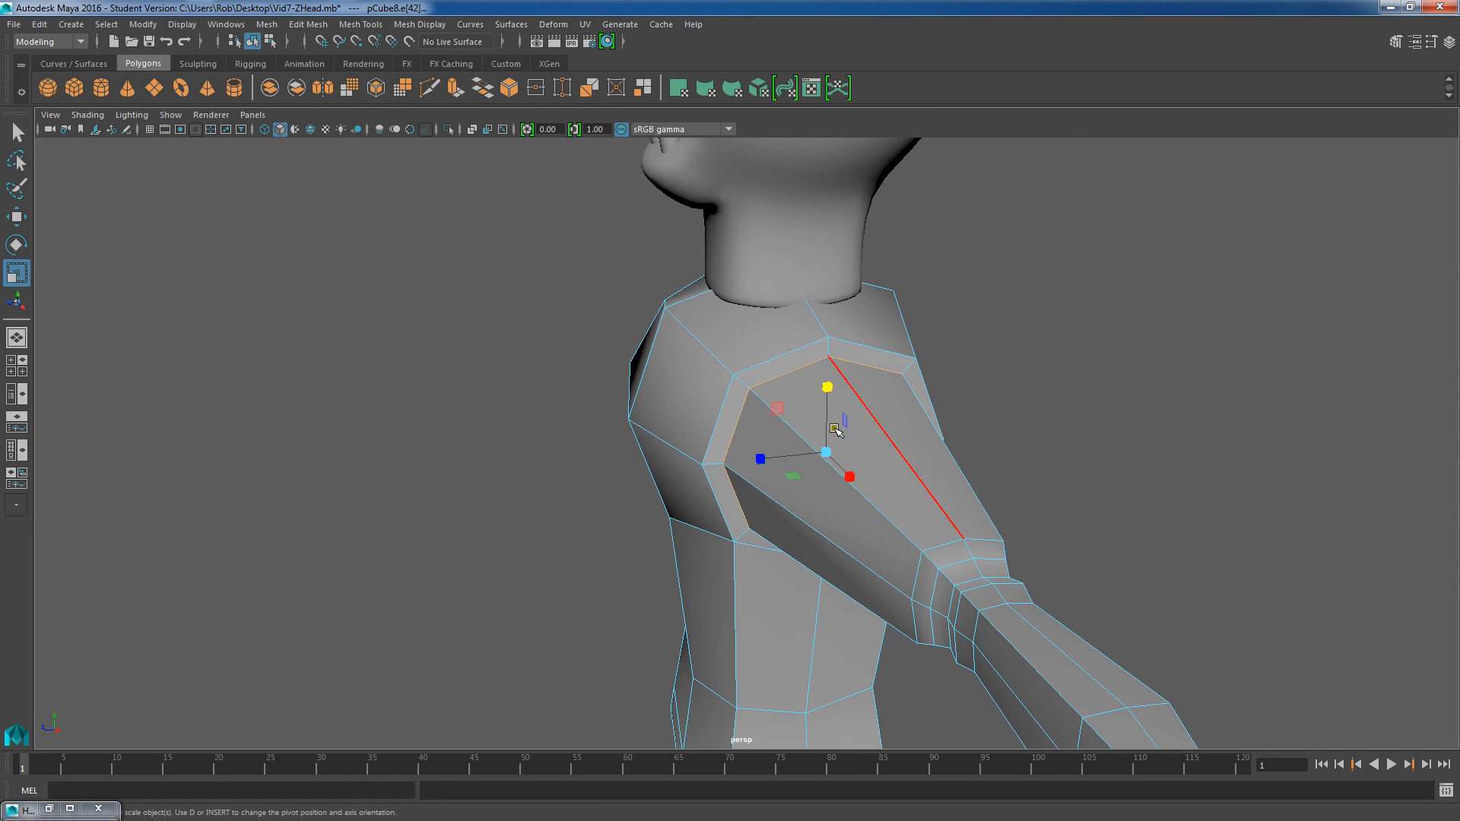
{"action": "left_click_drag", "start_coordinate": [830, 453], "coordinate": [801, 347]}
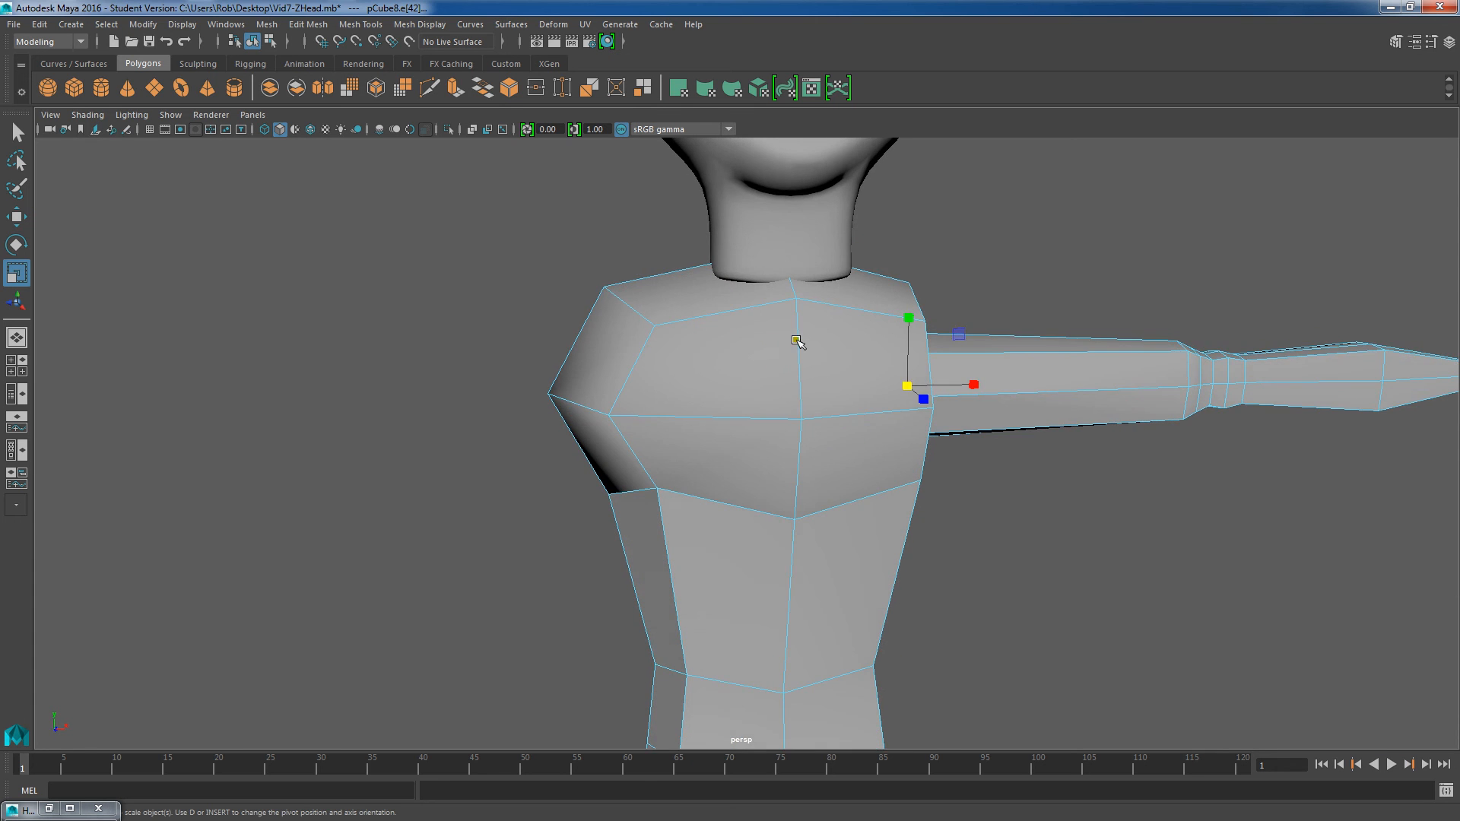
{"action": "scroll", "coordinate": [806, 344], "scroll_direction": "down", "scroll_amount": 6}
{"action": "left_click_drag", "start_coordinate": [981, 363], "coordinate": [944, 378], "text": "alt"}
{"action": "scroll", "coordinate": [941, 382], "scroll_direction": "up", "scroll_amount": 5}
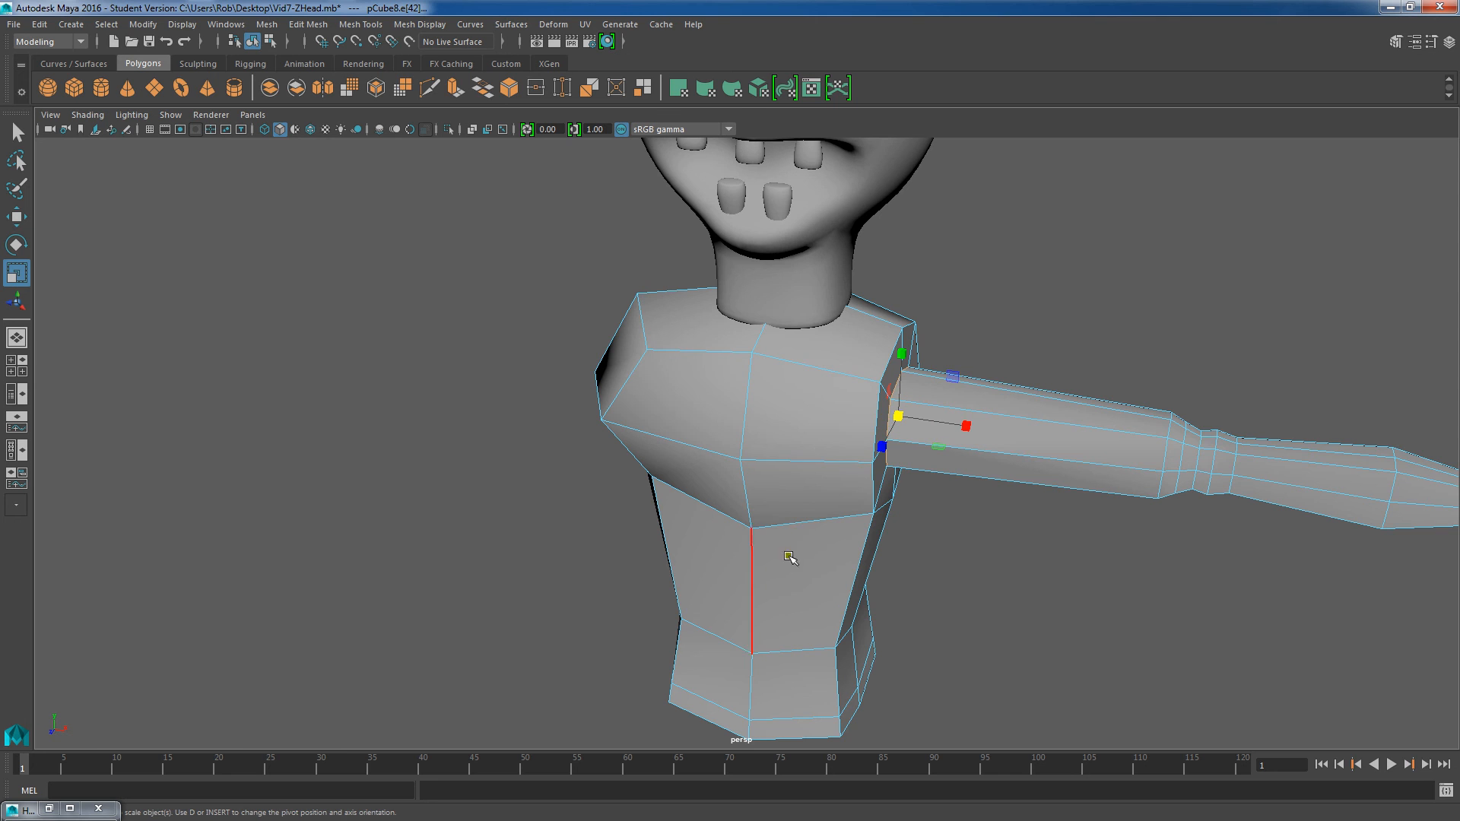
{"action": "left_click_drag", "start_coordinate": [932, 521], "coordinate": [970, 517], "text": "alt"}
{"action": "scroll", "coordinate": [965, 495], "scroll_direction": "down", "scroll_amount": 6}
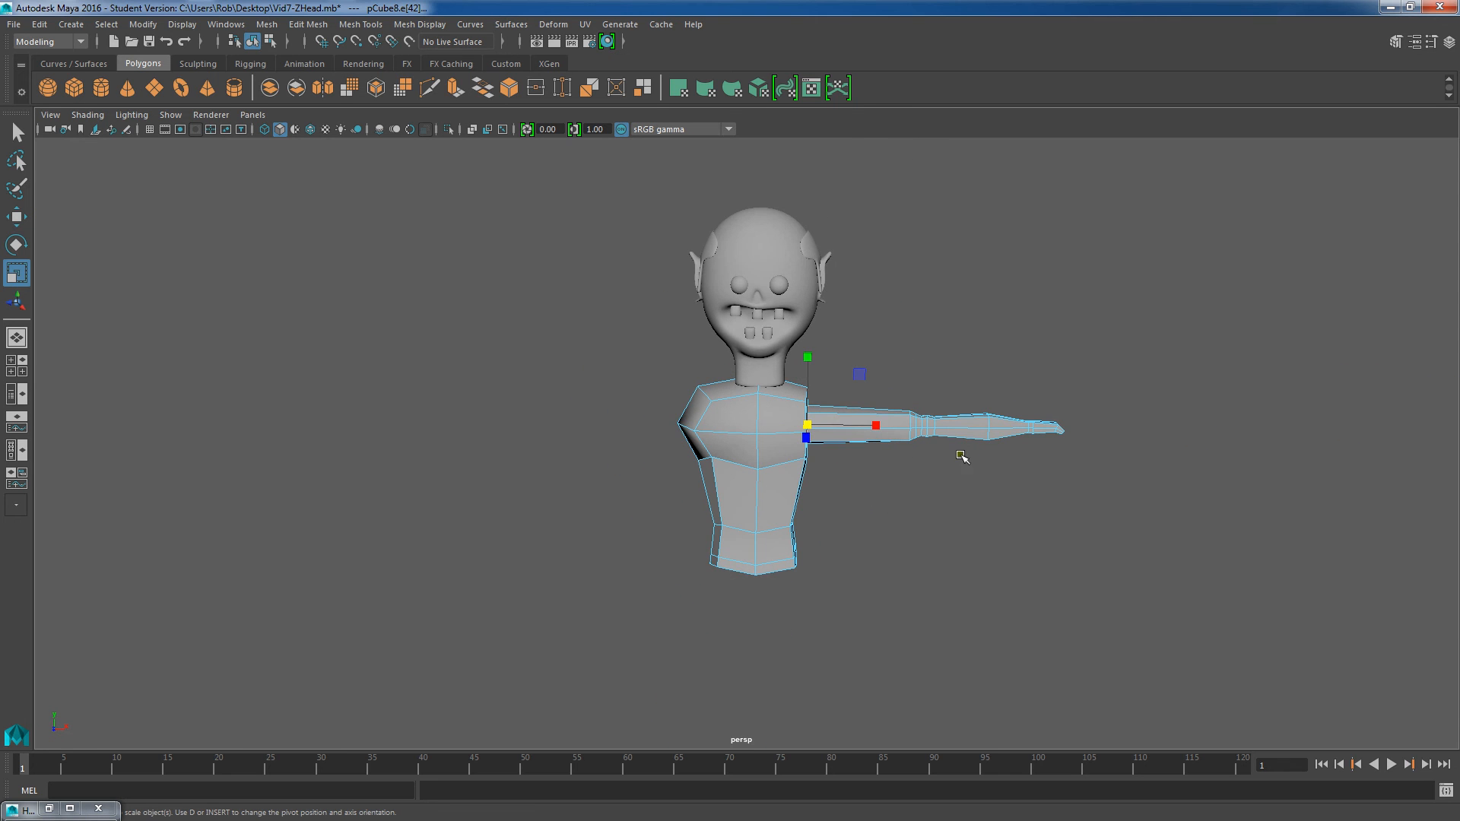